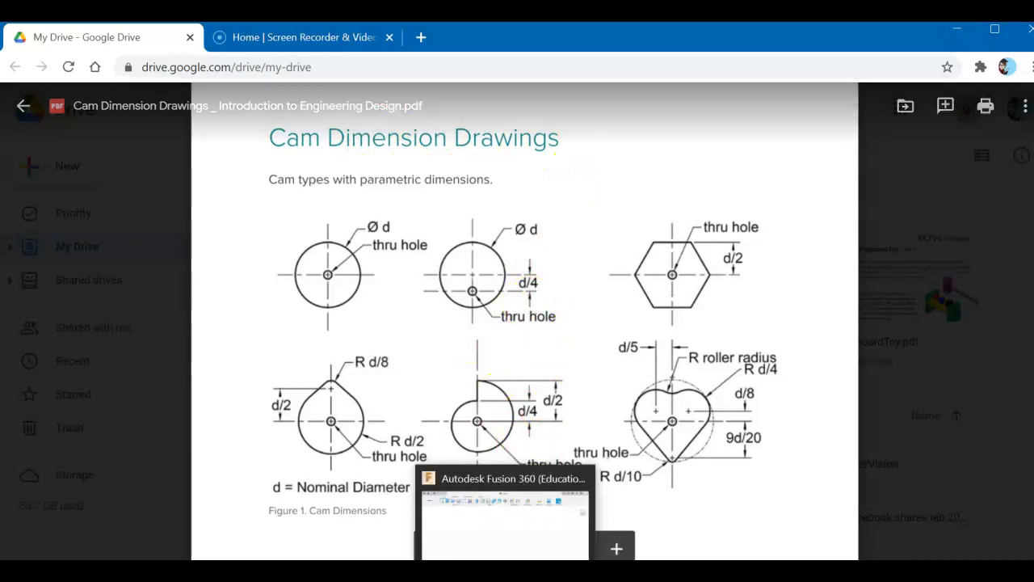
# Step: In the Data Panel, create a new project named 'Automata Toy' and pin it
pyautogui.click(505, 525)
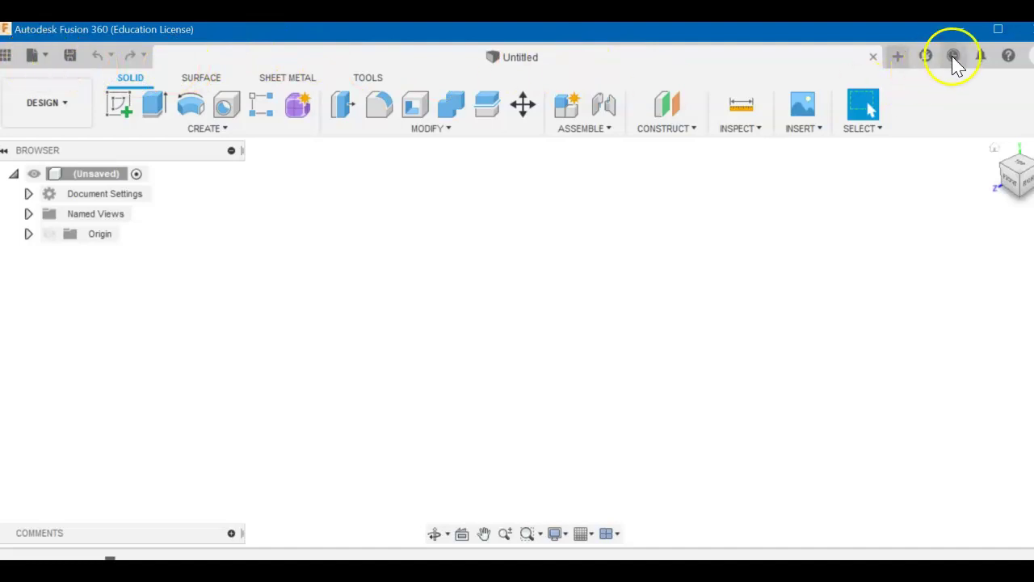
pyautogui.click(7, 52)
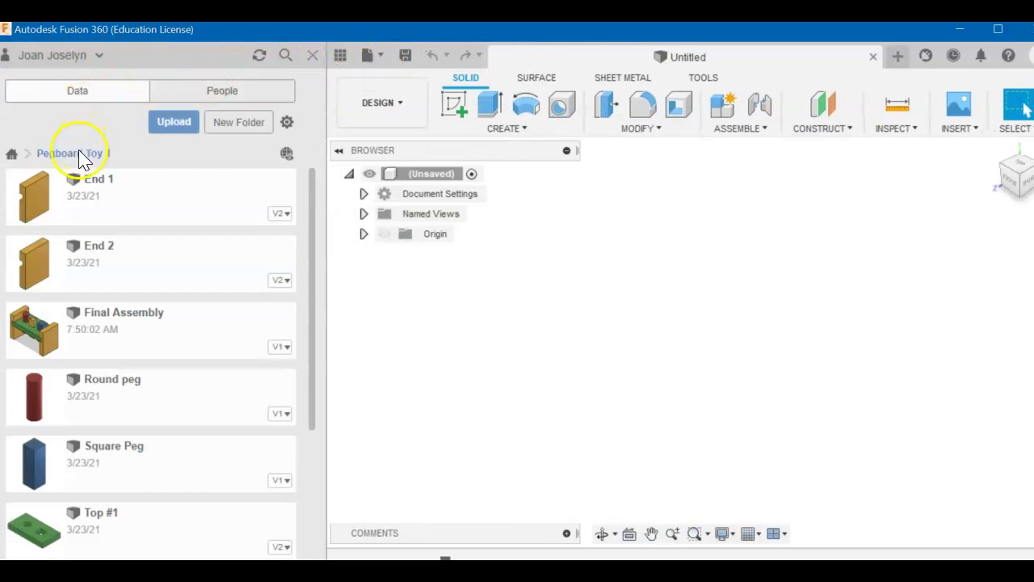
pyautogui.click(11, 155)
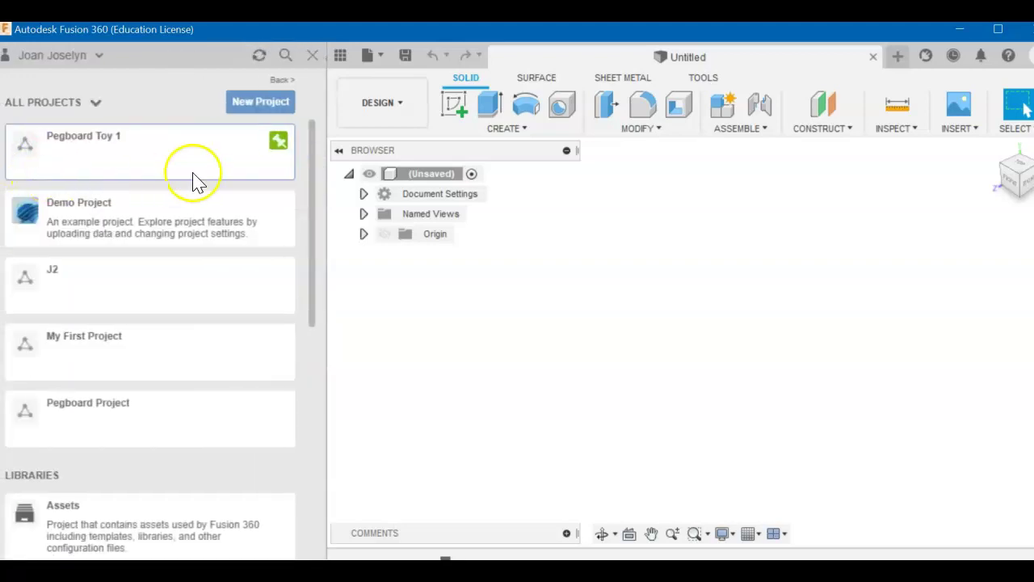
pyautogui.click(263, 101)
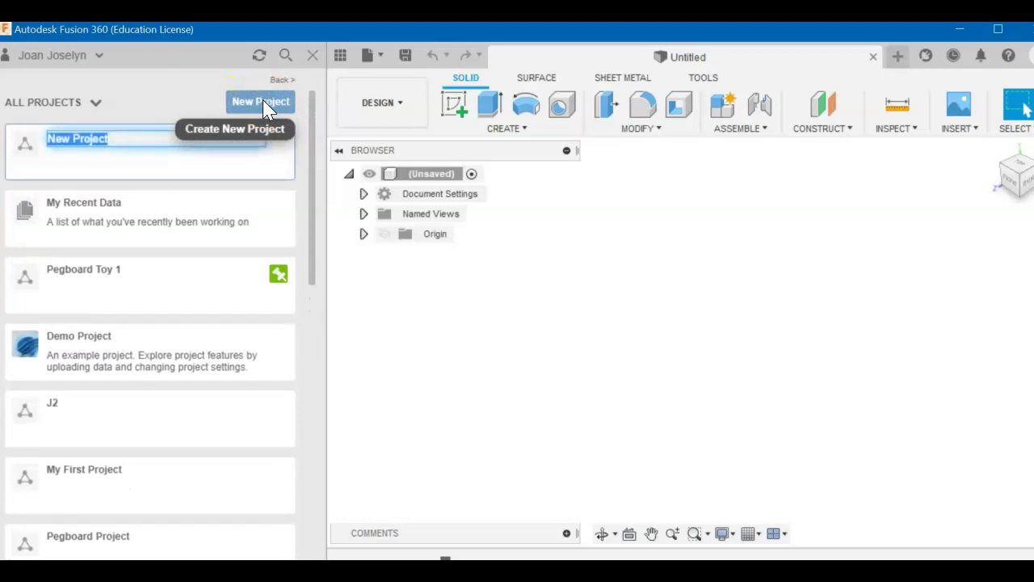
pyautogui.write('A')
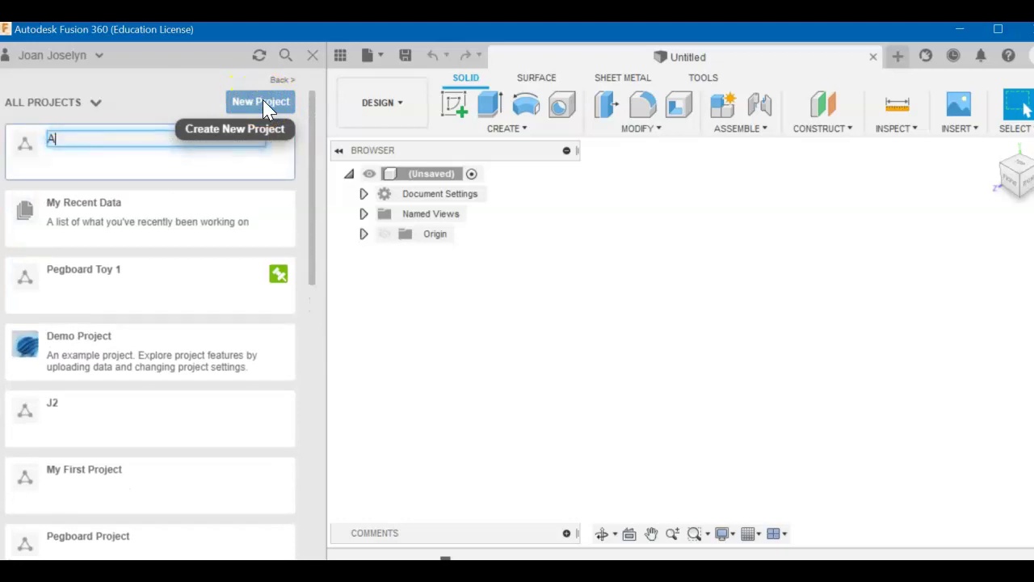
pyautogui.write('utoma')
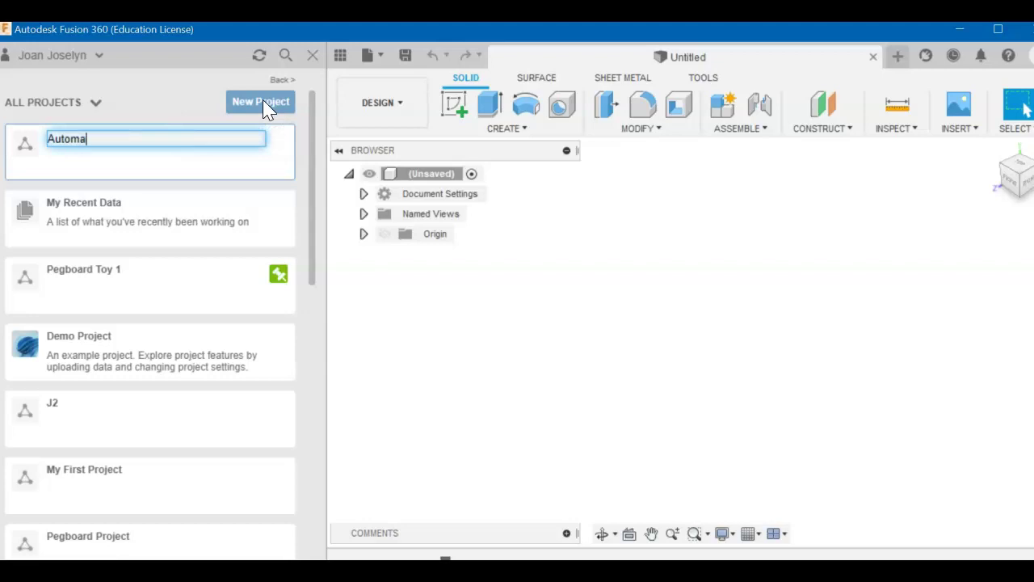
pyautogui.write('ta Toy')
pyautogui.click(192, 148)
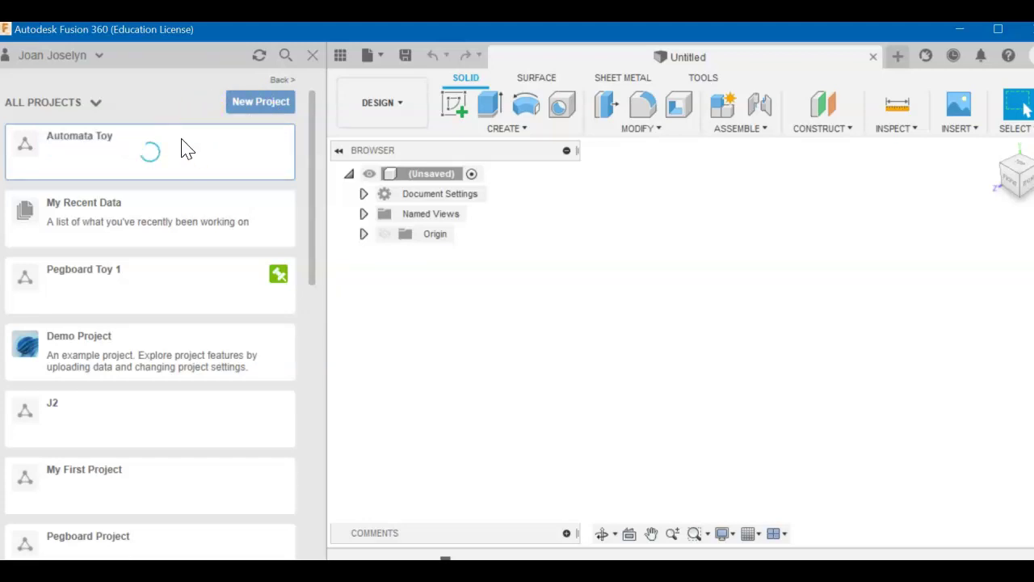
pyautogui.moveTo(202, 148)
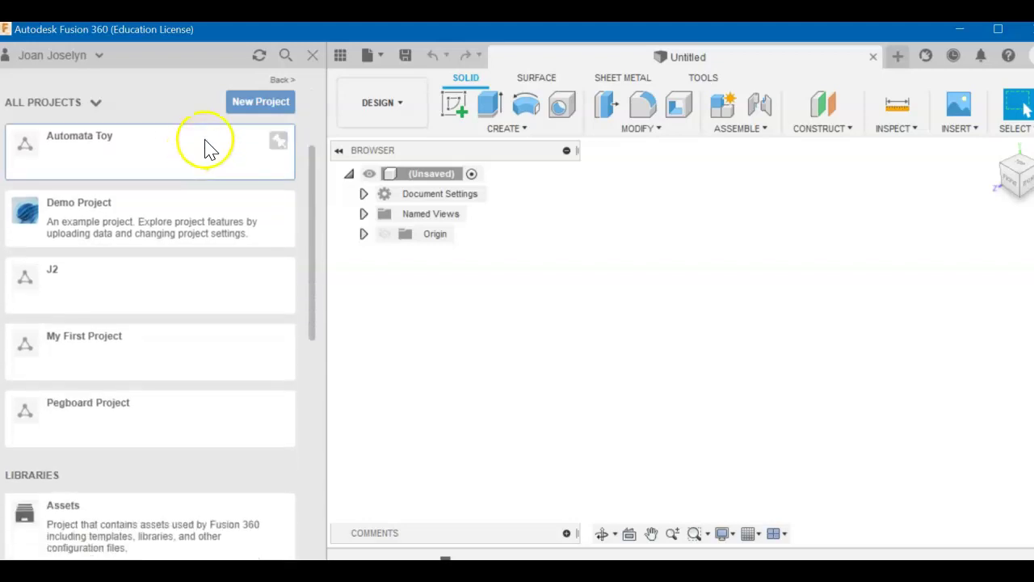
pyautogui.click(279, 147)
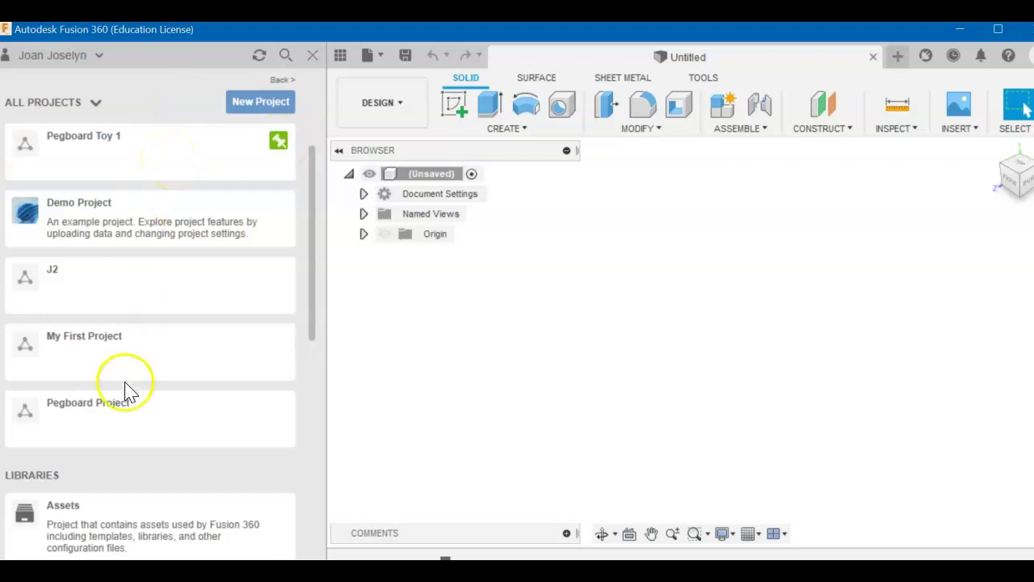
# Step: Open the Automata Toy project, close the Data Panel and minimize Fusion 360
pyautogui.scroll(-3, 95, 436)
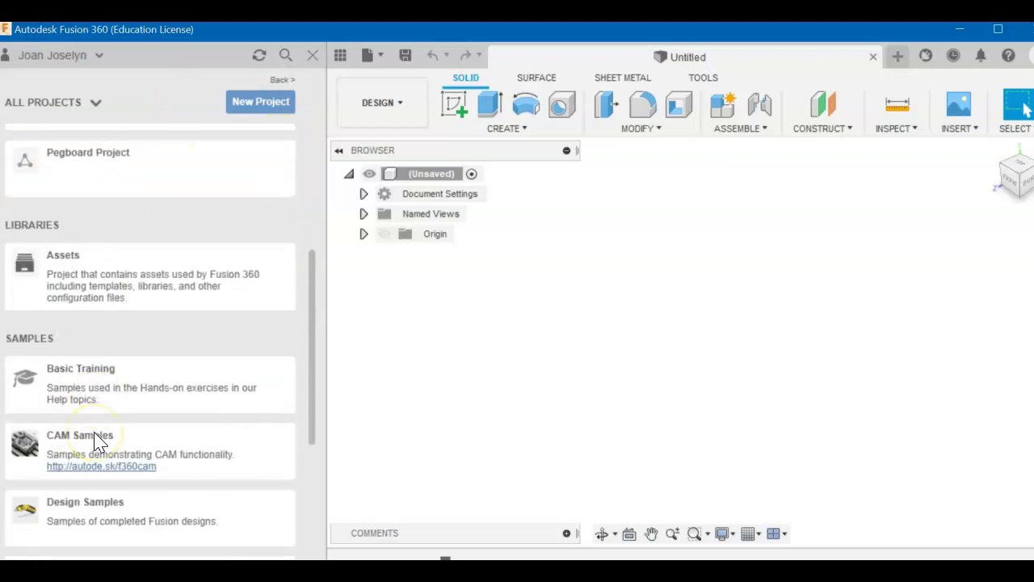
pyautogui.scroll(5, 97, 436)
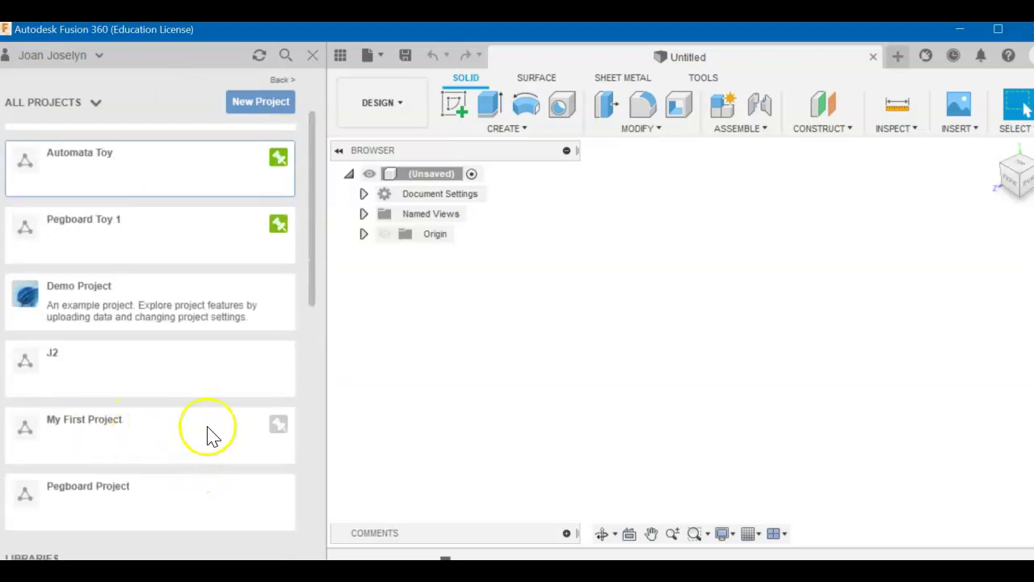
pyautogui.scroll(1, 203, 422)
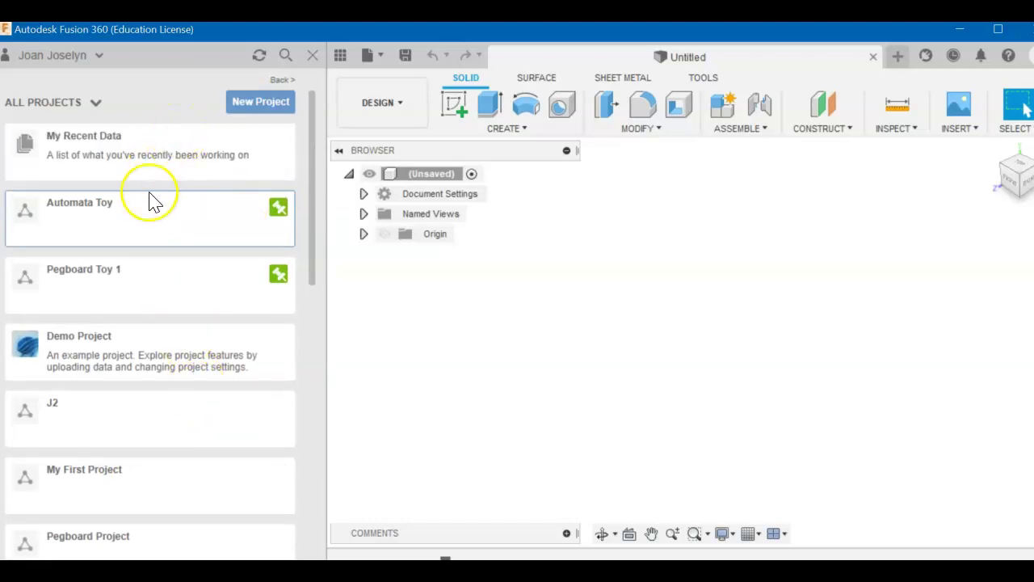
pyautogui.click(133, 228)
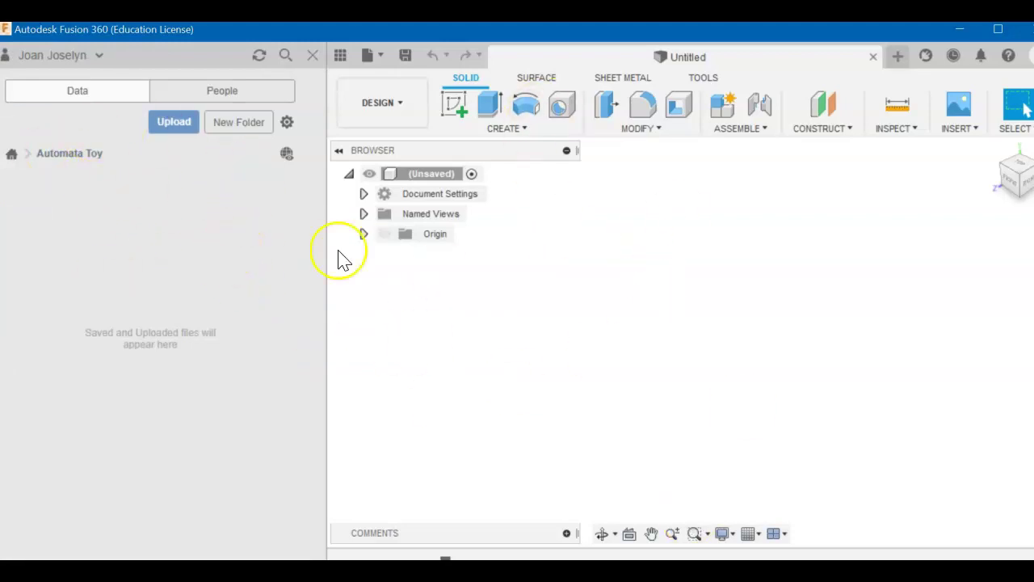
pyautogui.click(317, 53)
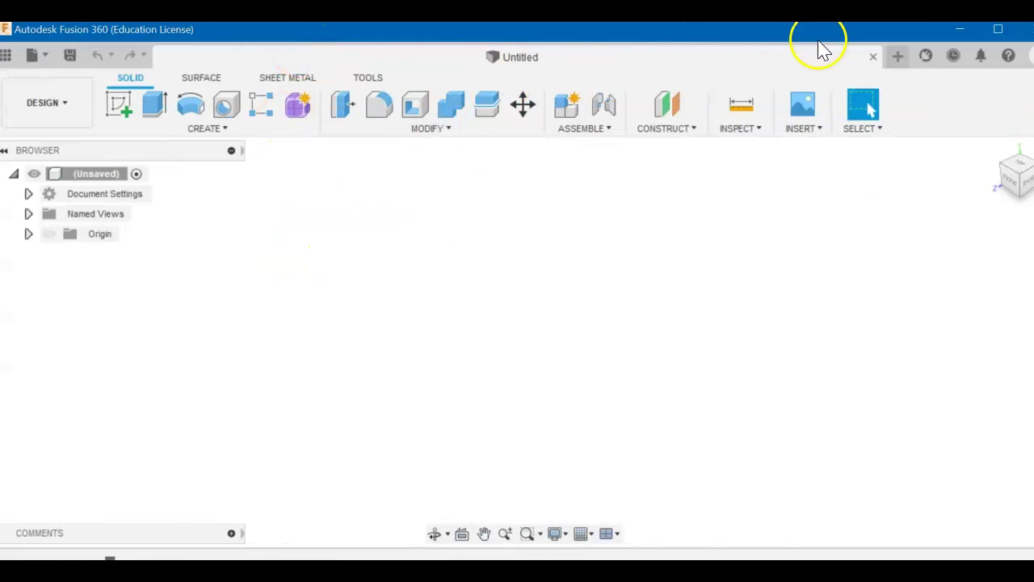
pyautogui.click(960, 29)
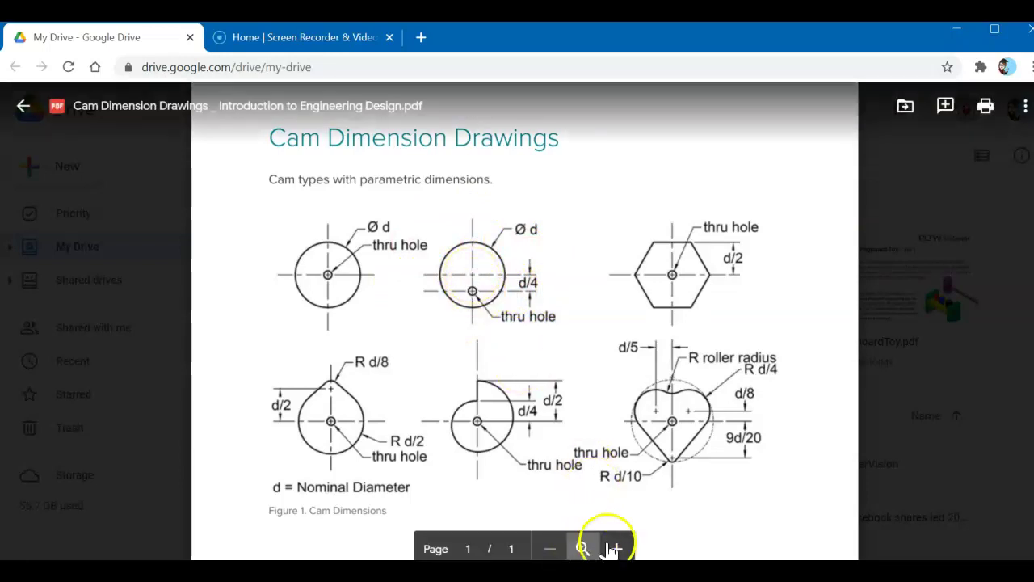
# Step: Zoom the cam drawings PDF in two levels, then return to the Fusion 360 design
pyautogui.click(610, 547)
pyautogui.click(611, 548)
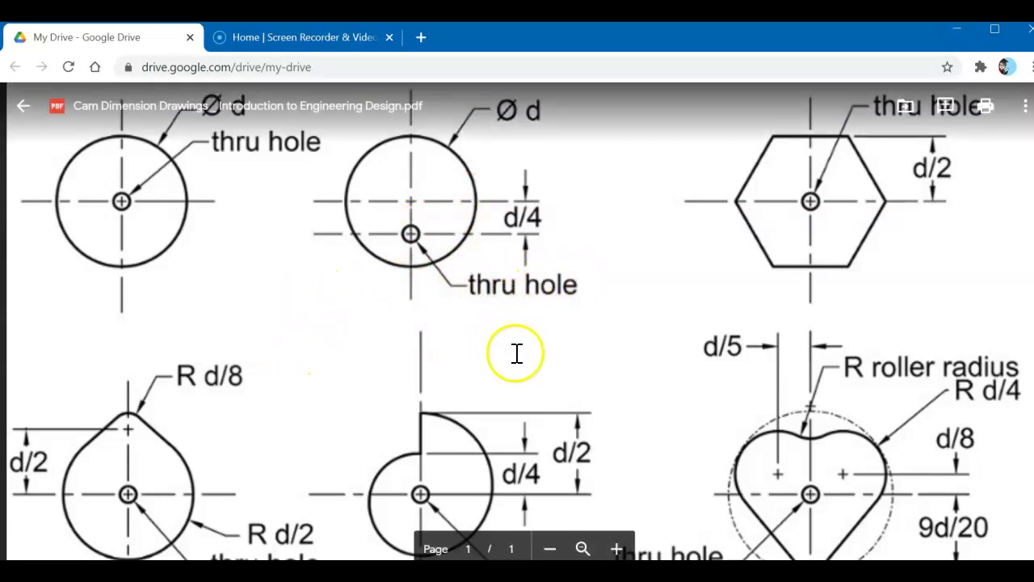
pyautogui.moveTo(504, 558)
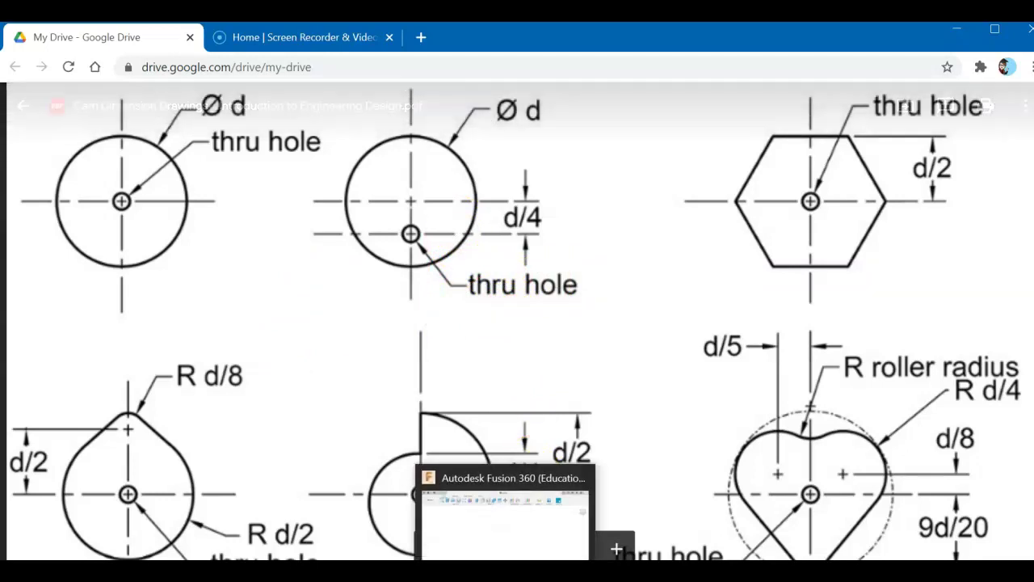
pyautogui.click(504, 517)
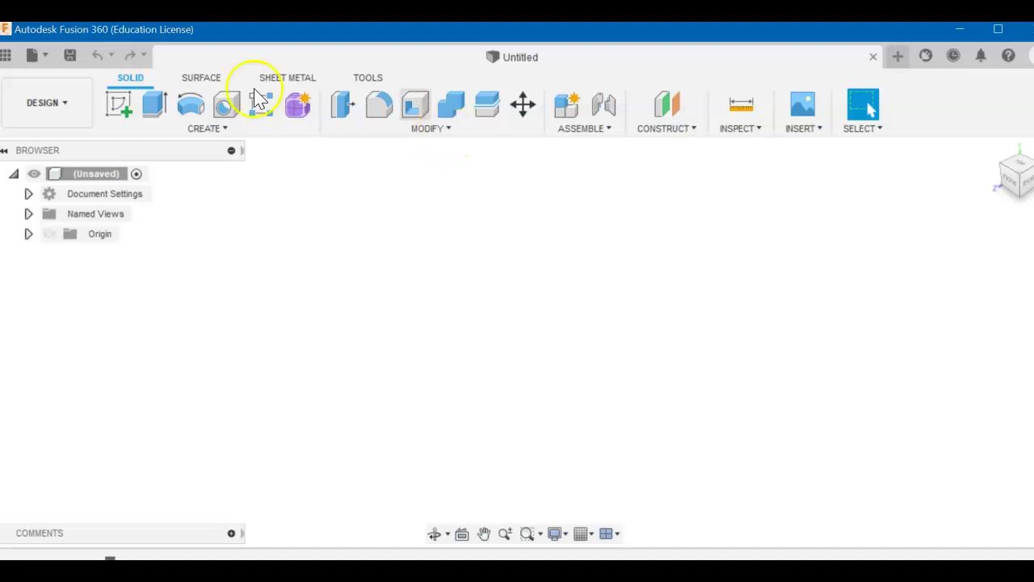
# Step: Open Modify > Change Parameters and start adding a new user parameter
pyautogui.click(121, 176)
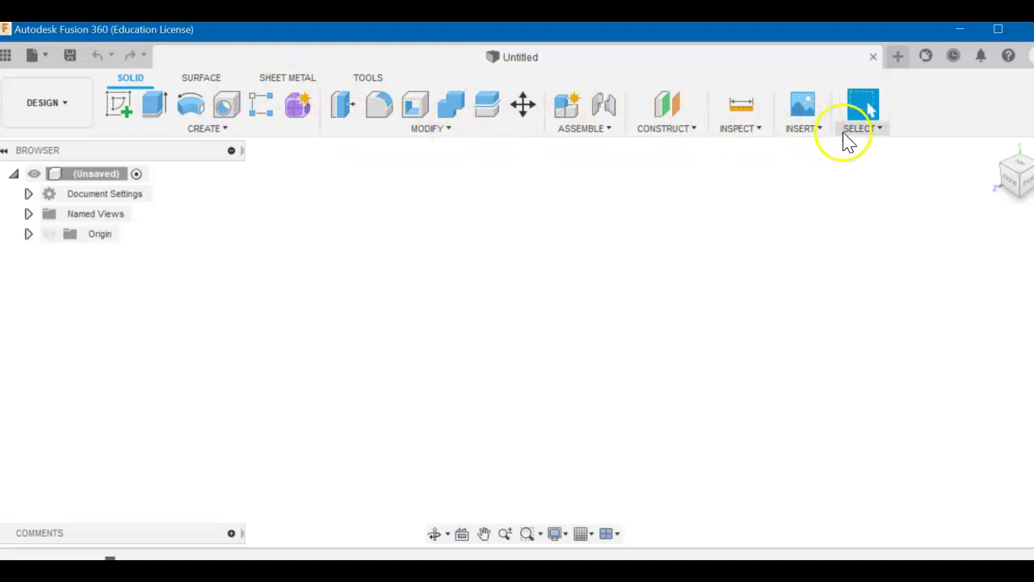
pyautogui.click(430, 131)
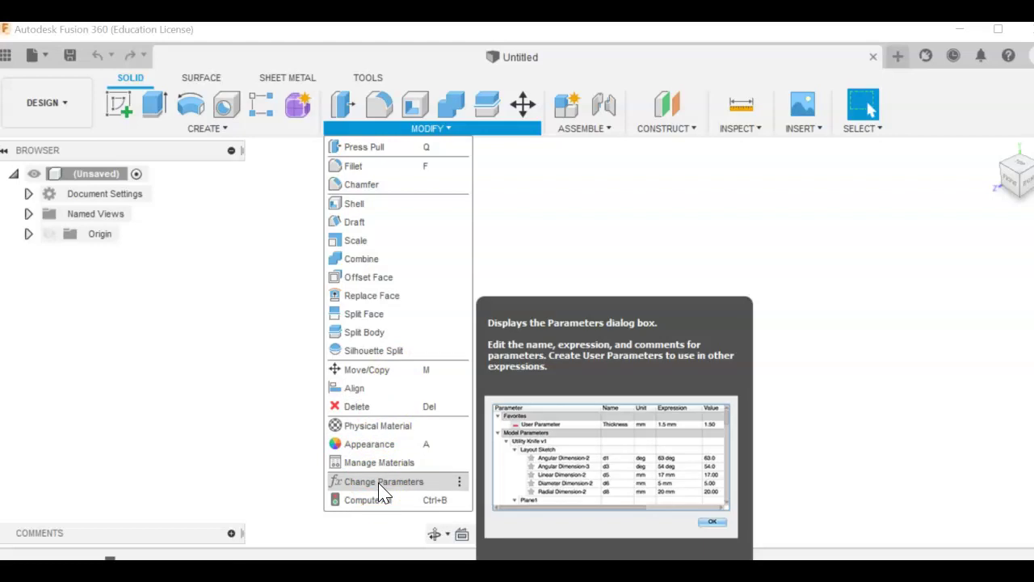
pyautogui.click(383, 487)
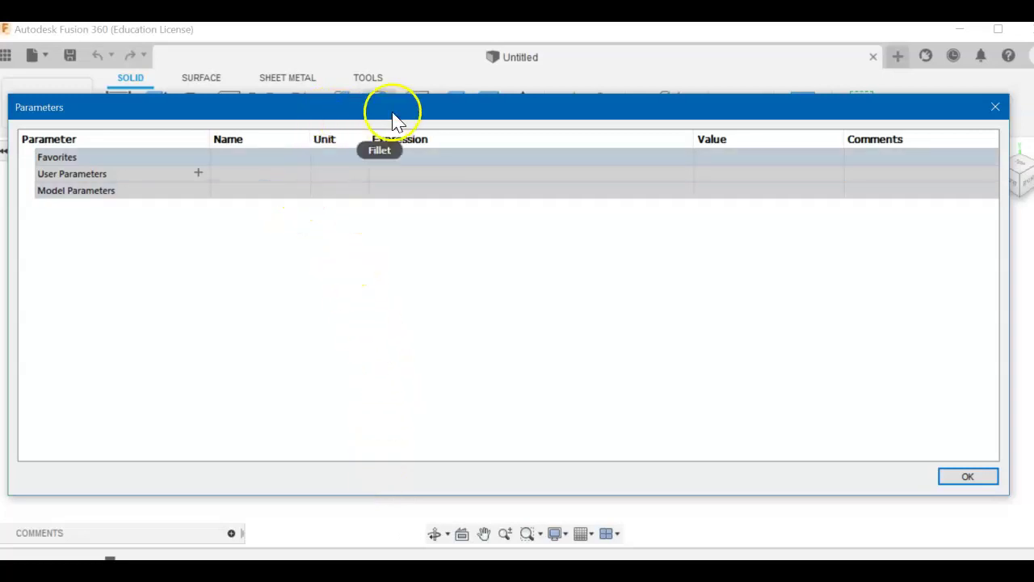
pyautogui.moveTo(395, 121)
pyautogui.mouseDown()
pyautogui.moveTo(434, 125)
pyautogui.moveTo(388, 109)
pyautogui.mouseUp()
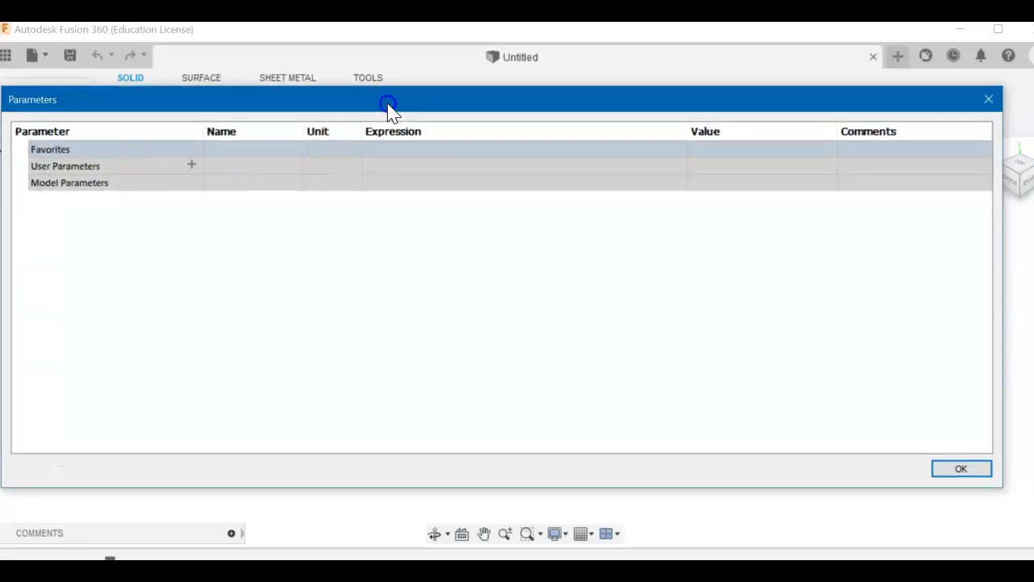
pyautogui.click(191, 166)
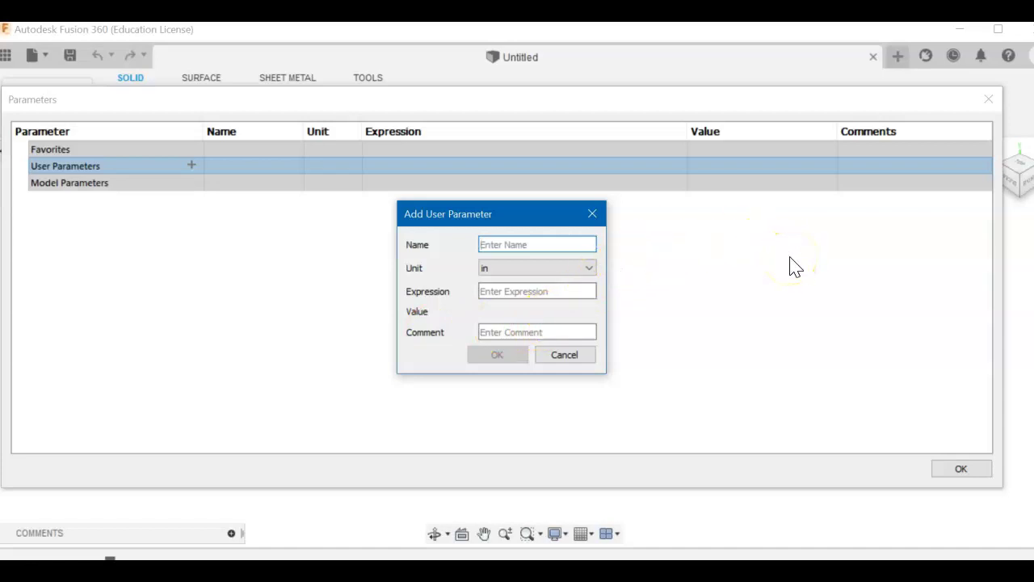
# Step: Create user parameter 'dia' in inches, expression 1.0, comment 'Nominal Diameter'
pyautogui.write('dia')
pyautogui.click(506, 267)
pyautogui.click(514, 368)
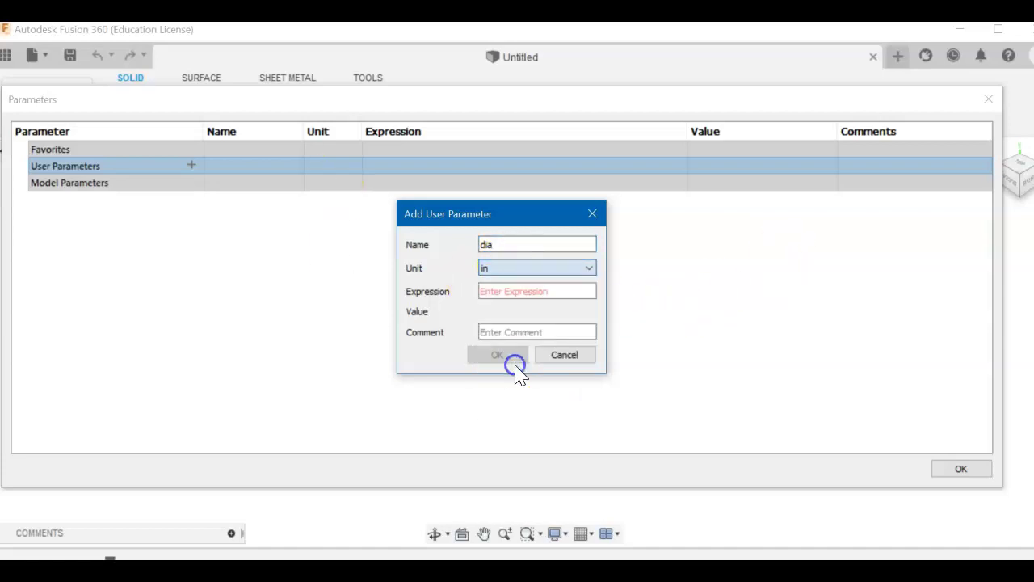
pyautogui.click(531, 292)
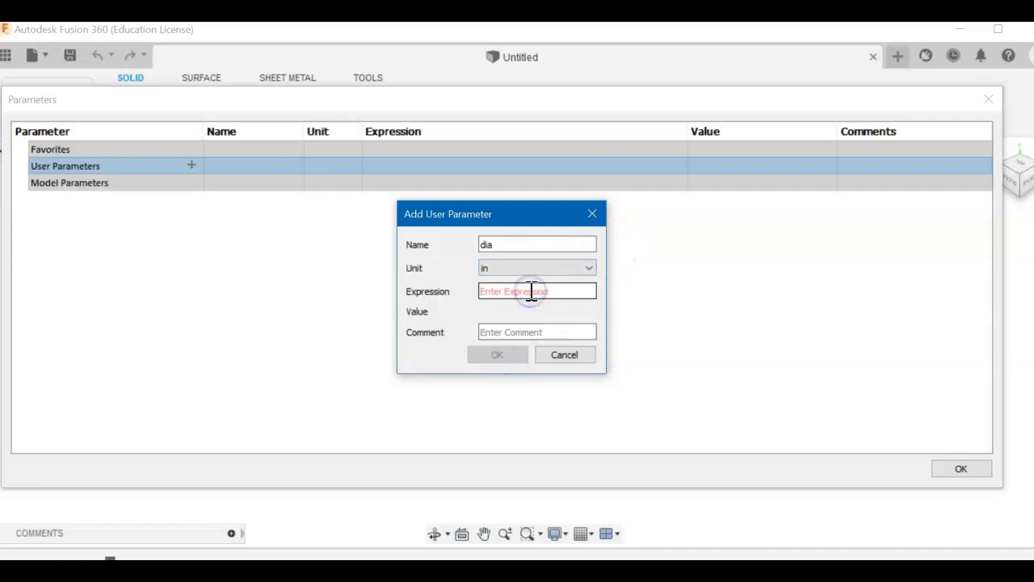
pyautogui.write('1.0')
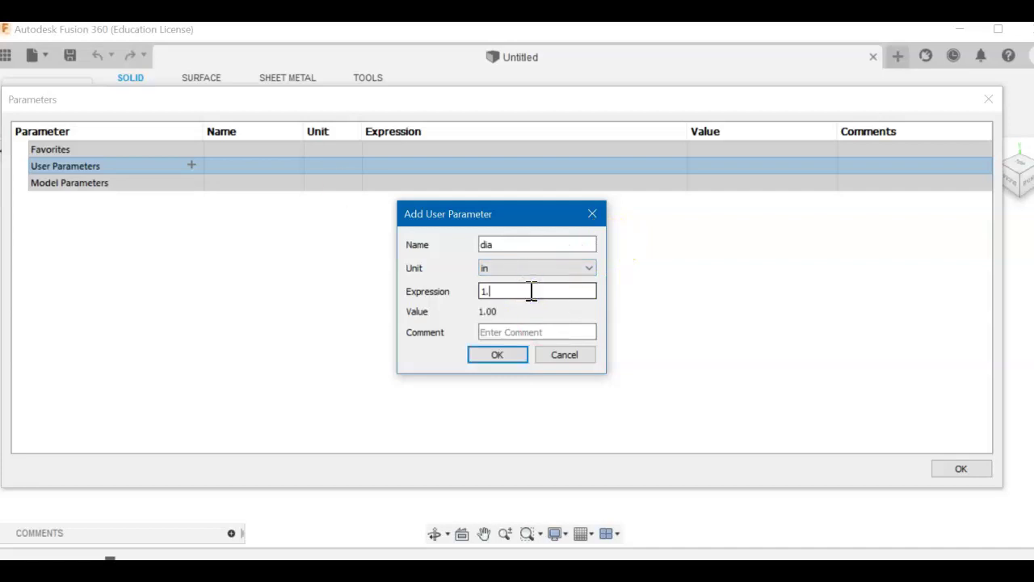
pyautogui.click(523, 332)
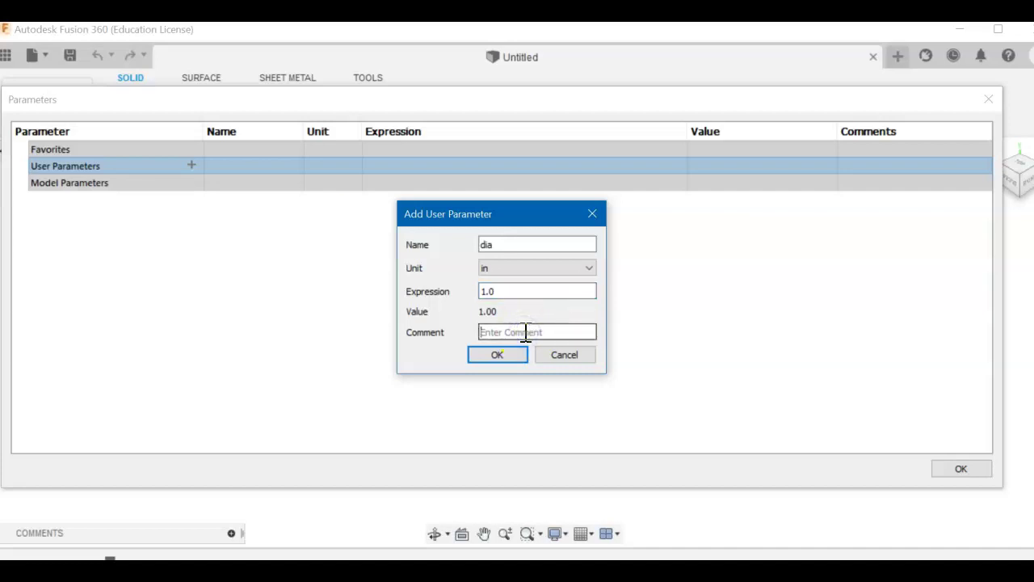
pyautogui.write('Nominal Diameter')
pyautogui.click(495, 358)
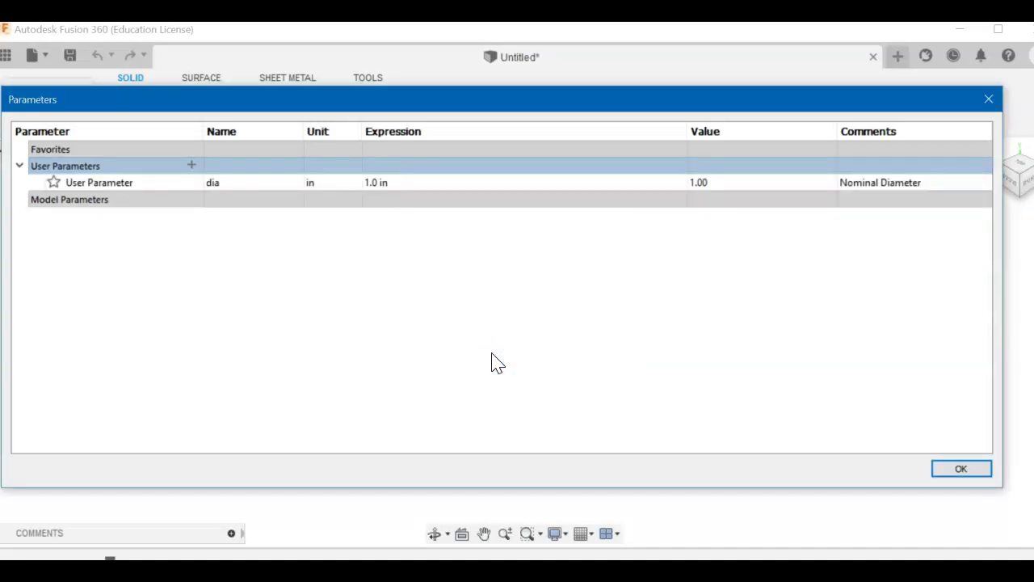
pyautogui.hotkey('alt', 'Tab')
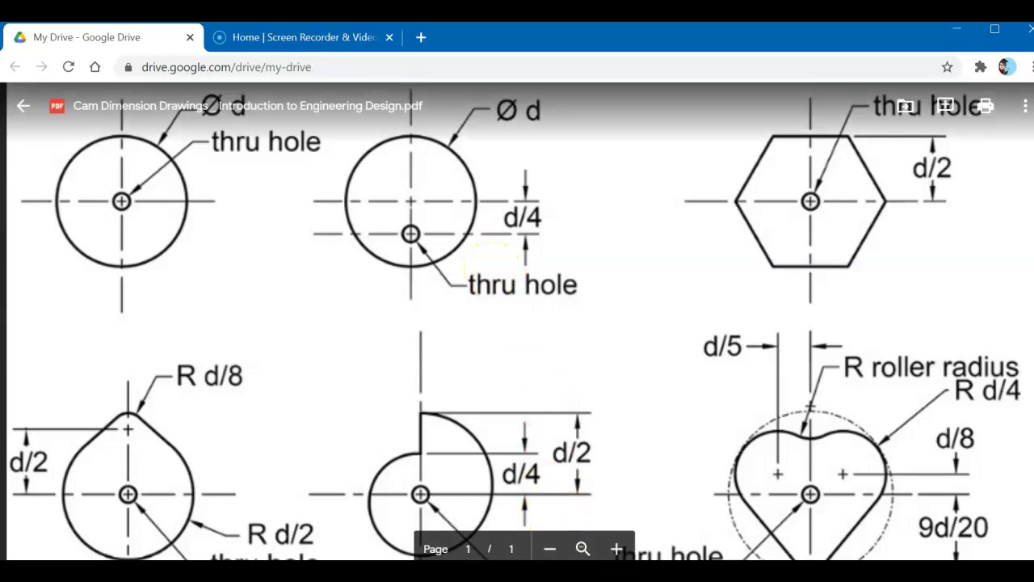
pyautogui.hotkey('alt', 'Tab')
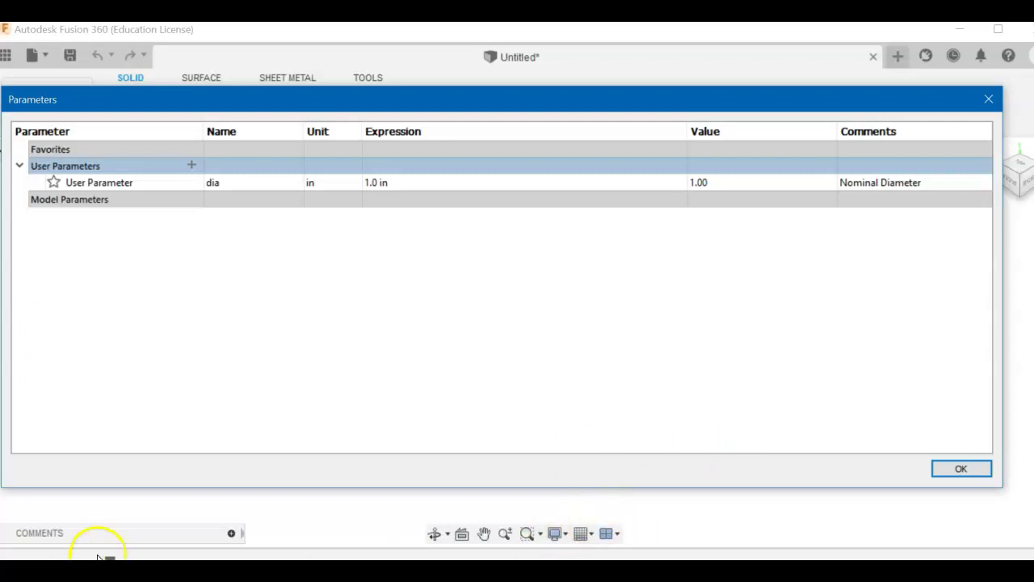
pyautogui.moveTo(529, 566)
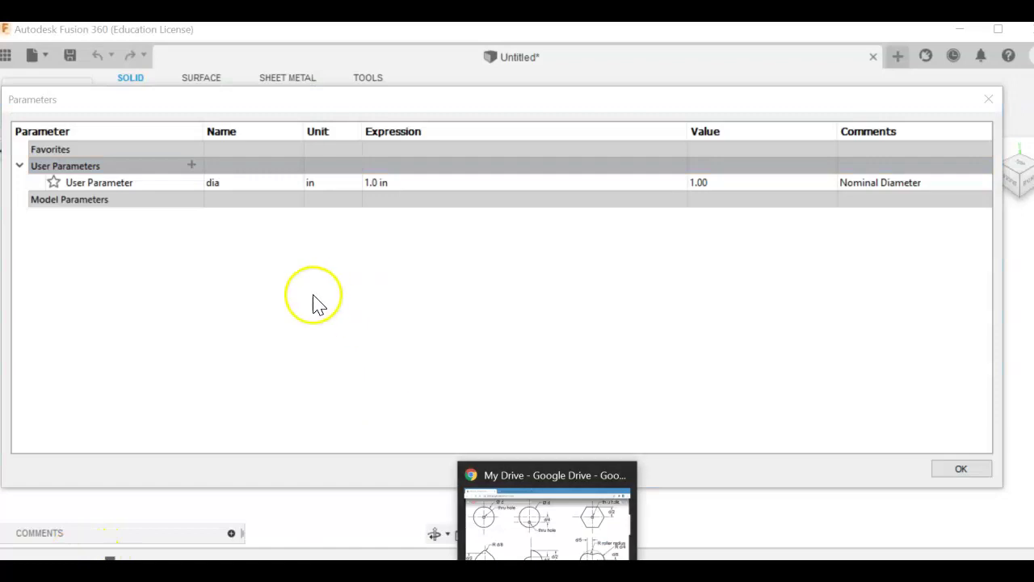
pyautogui.click(529, 518)
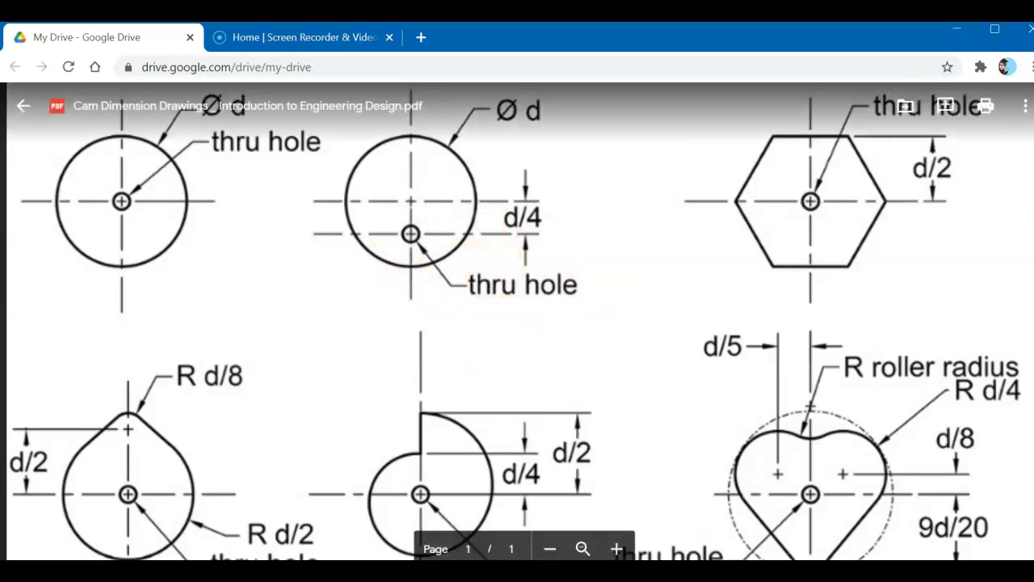
pyautogui.moveTo(505, 569)
pyautogui.click(505, 517)
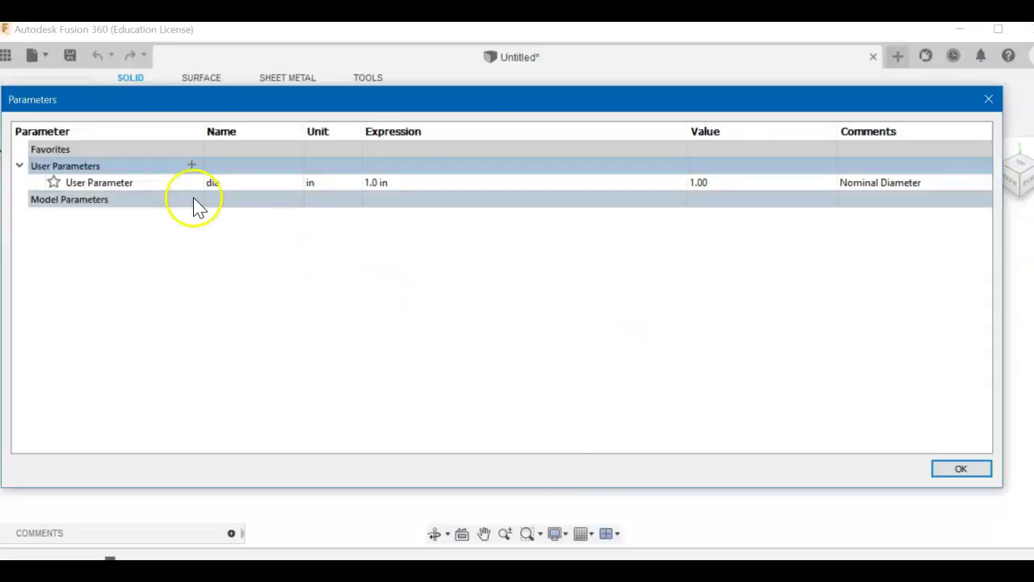
# Step: Create user parameter 'hole' with expression 3/16 and comment 'Hole Diameter'
pyautogui.moveTo(199, 185)
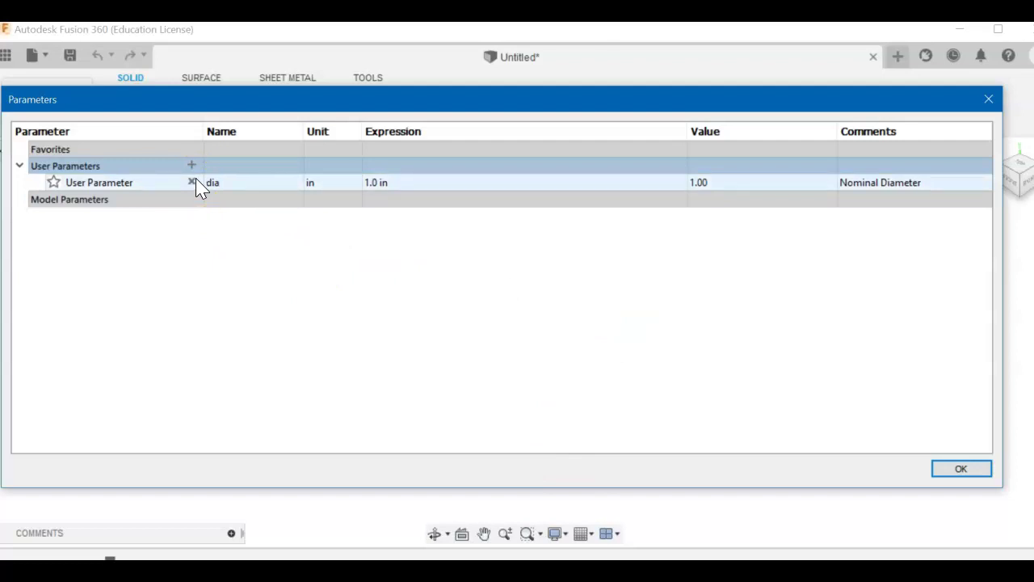
pyautogui.click(193, 166)
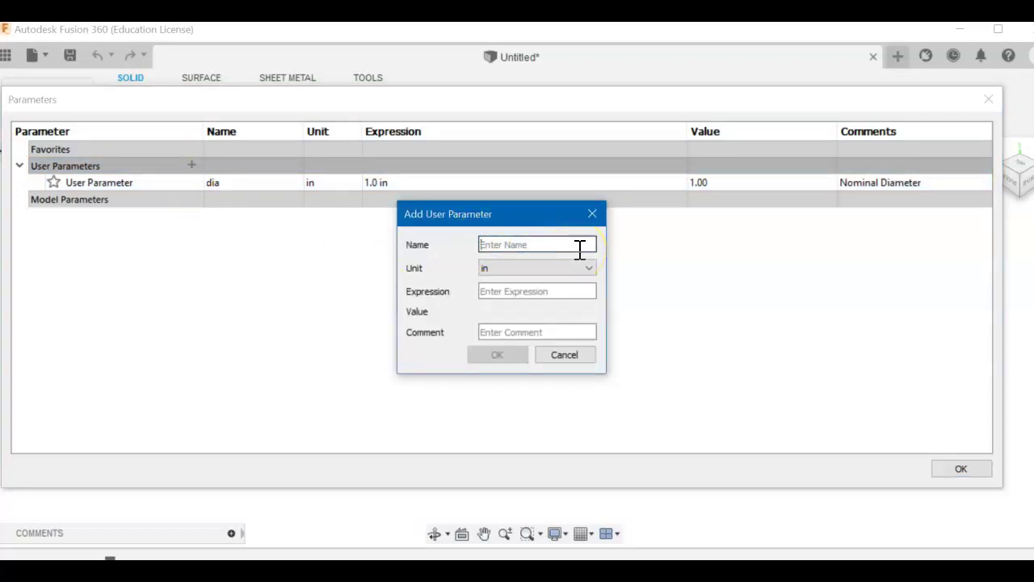
pyautogui.write('hole')
pyautogui.click(555, 297)
pyautogui.write('3/')
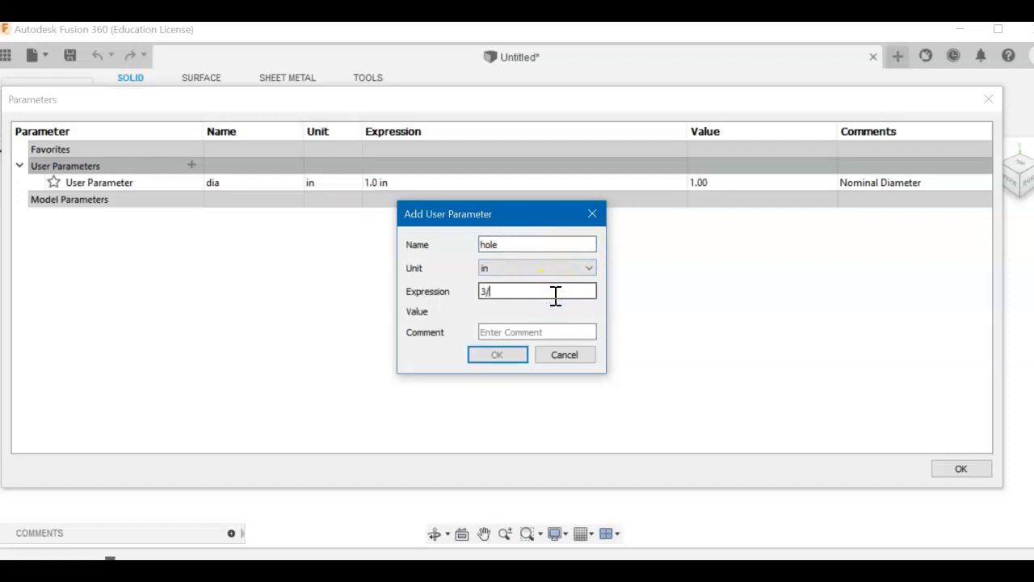
pyautogui.write('16')
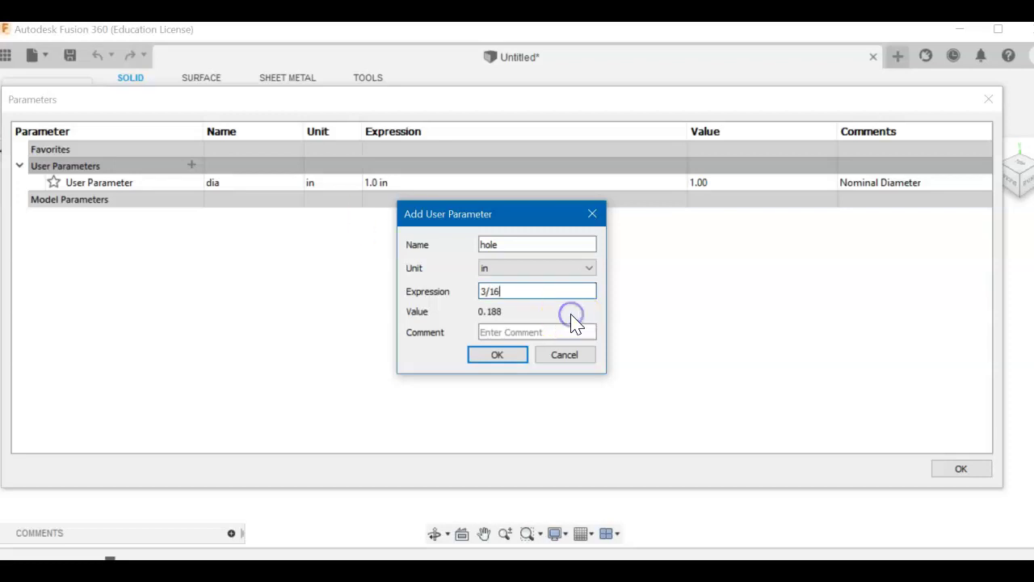
pyautogui.click(535, 332)
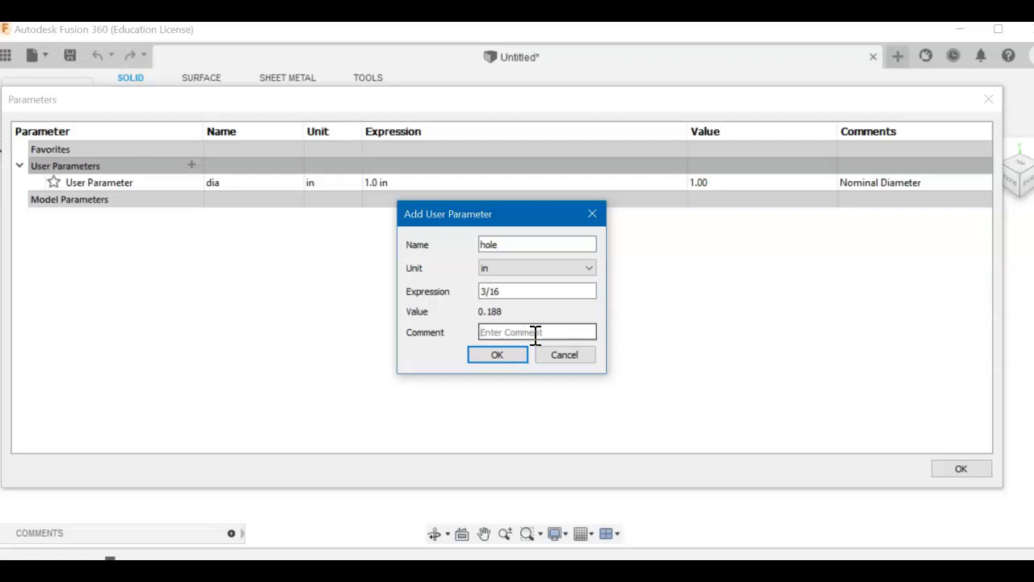
pyautogui.click(535, 332)
pyautogui.write('Hole Diameter')
pyautogui.click(722, 355)
pyautogui.click(810, 278)
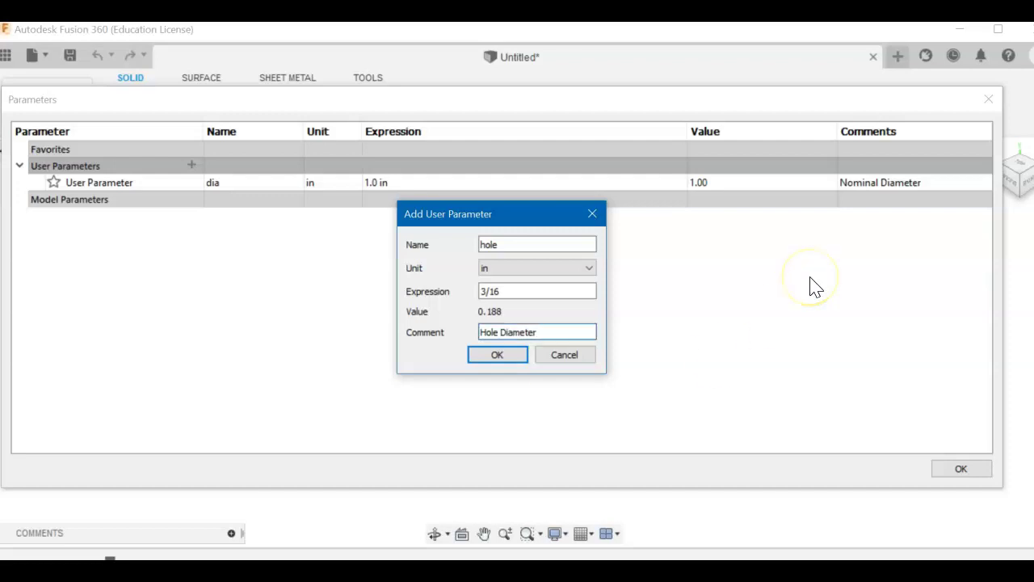
pyautogui.click(493, 356)
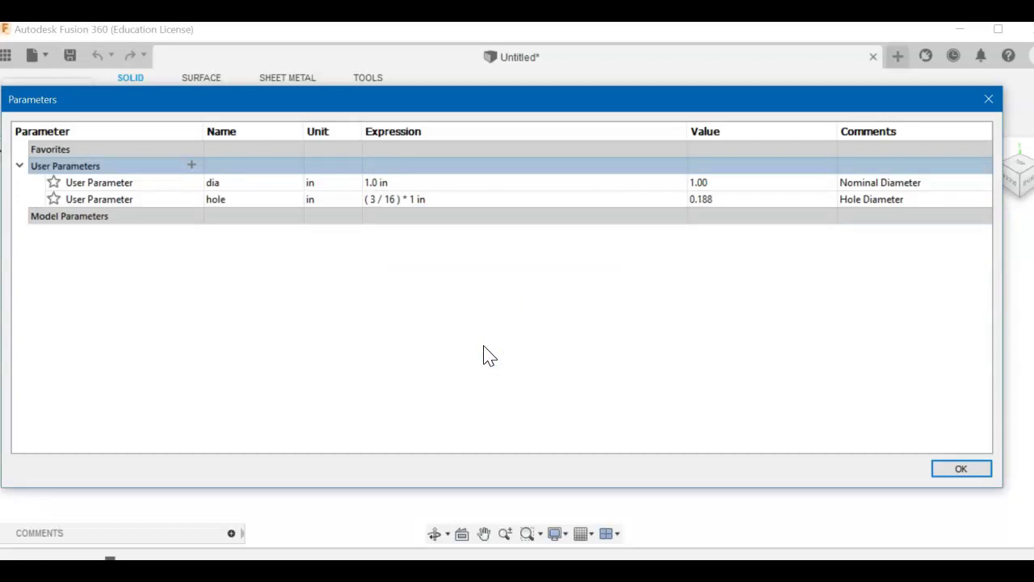
pyautogui.click(260, 228)
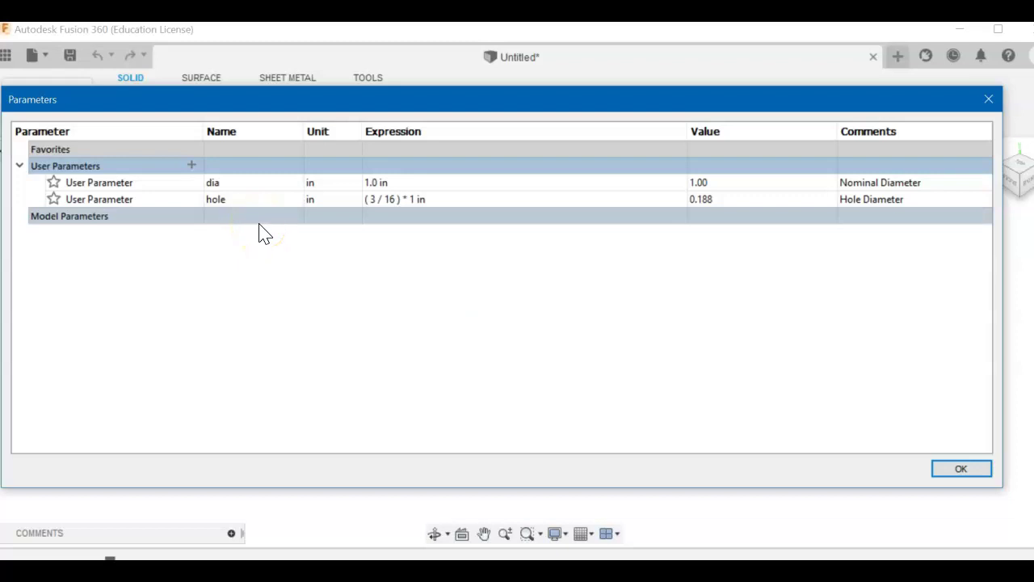
# Step: Create user parameter 'depth' with expression .25 and comment 'Cam thickness'
pyautogui.click(191, 165)
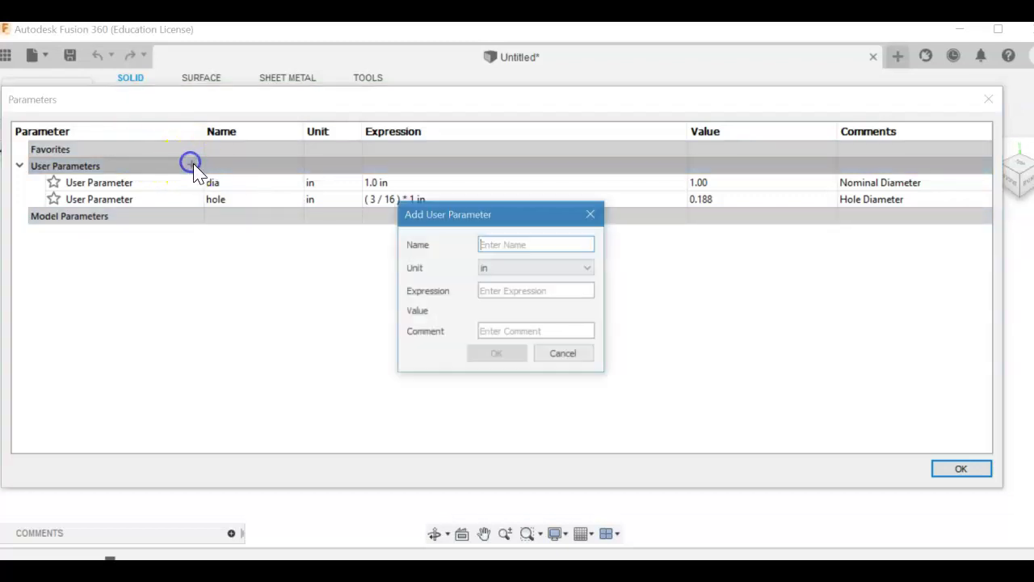
pyautogui.click(529, 244)
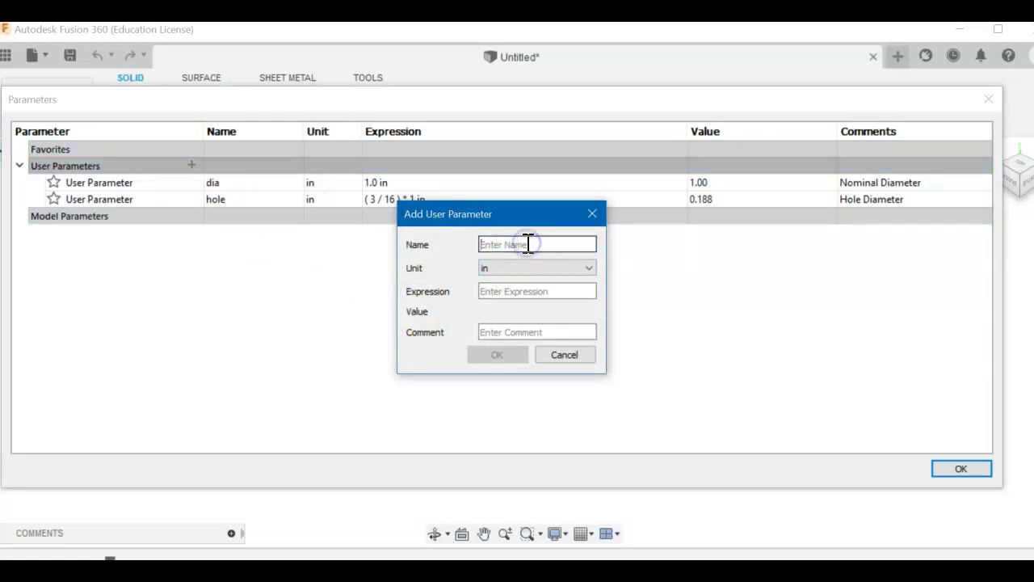
pyautogui.write('depth')
pyautogui.click(528, 291)
pyautogui.click(528, 291)
pyautogui.write('.25')
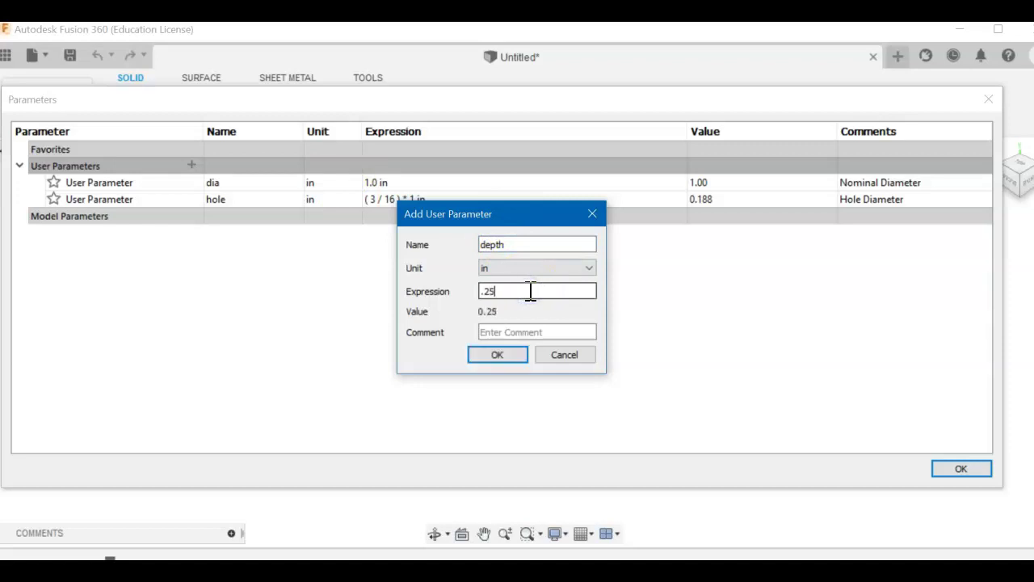
pyautogui.click(726, 311)
pyautogui.click(517, 331)
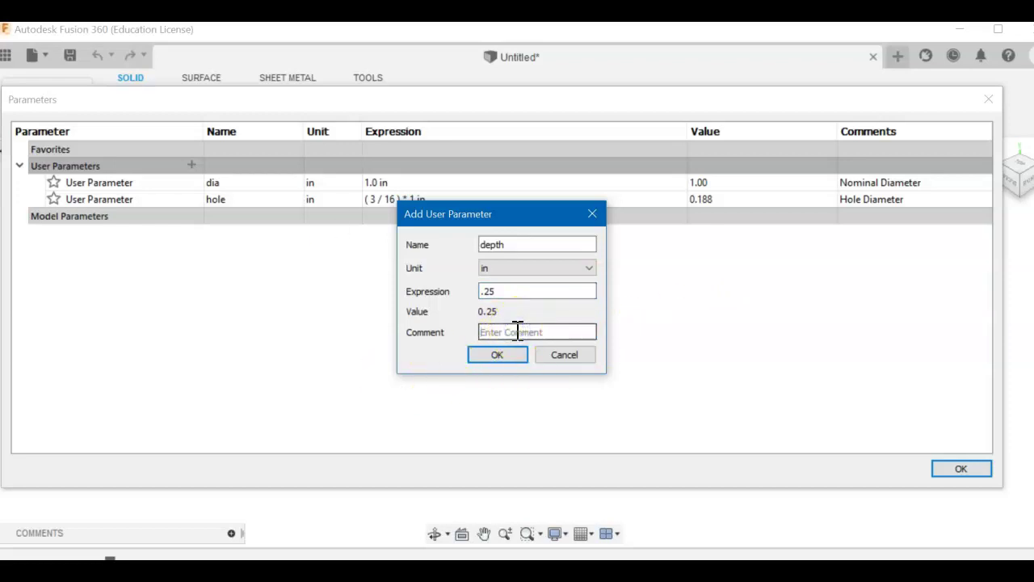
pyautogui.write('Ca')
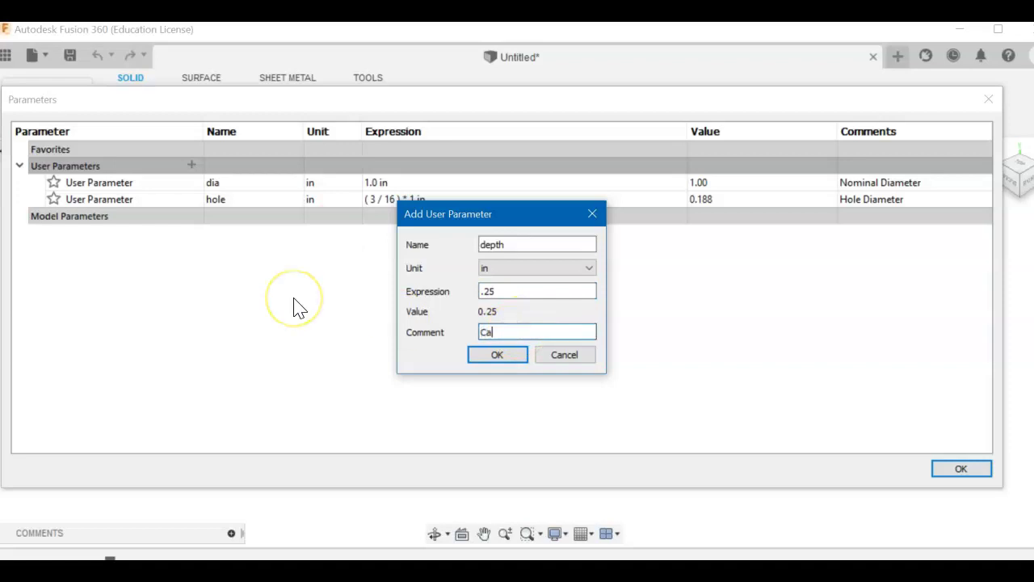
pyautogui.write('m thickness')
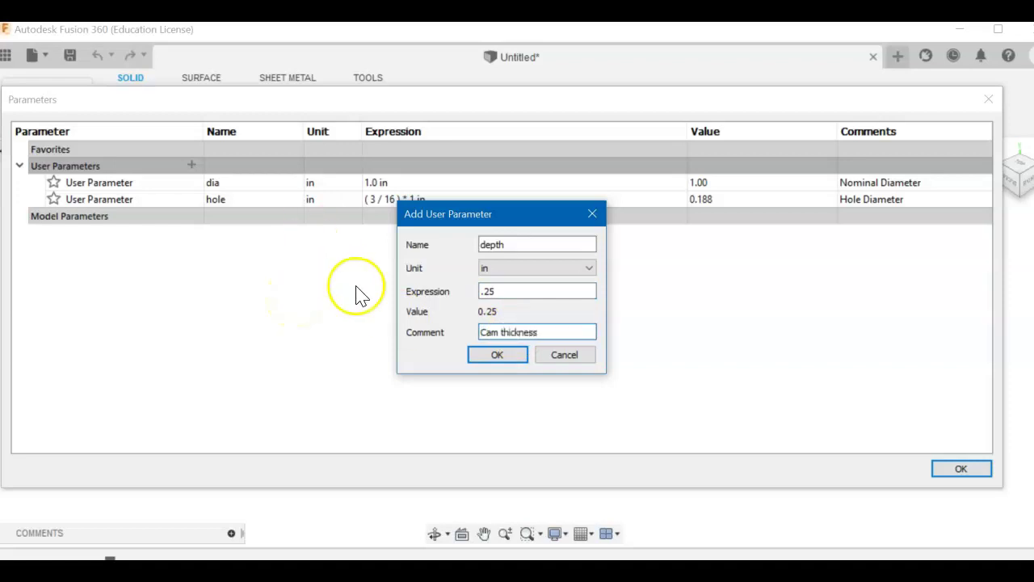
pyautogui.click(496, 357)
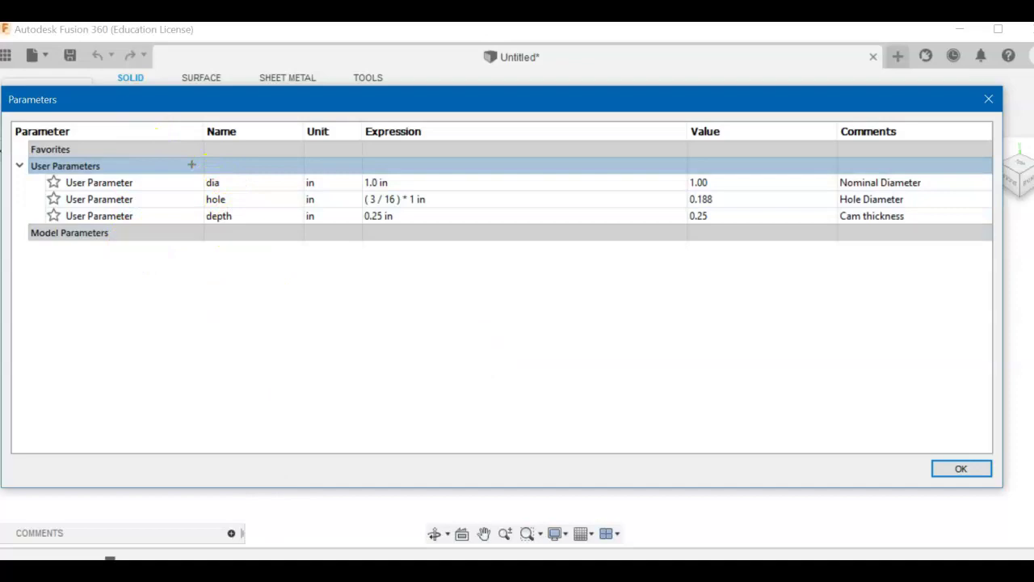
pyautogui.hotkey('alt', 'Tab')
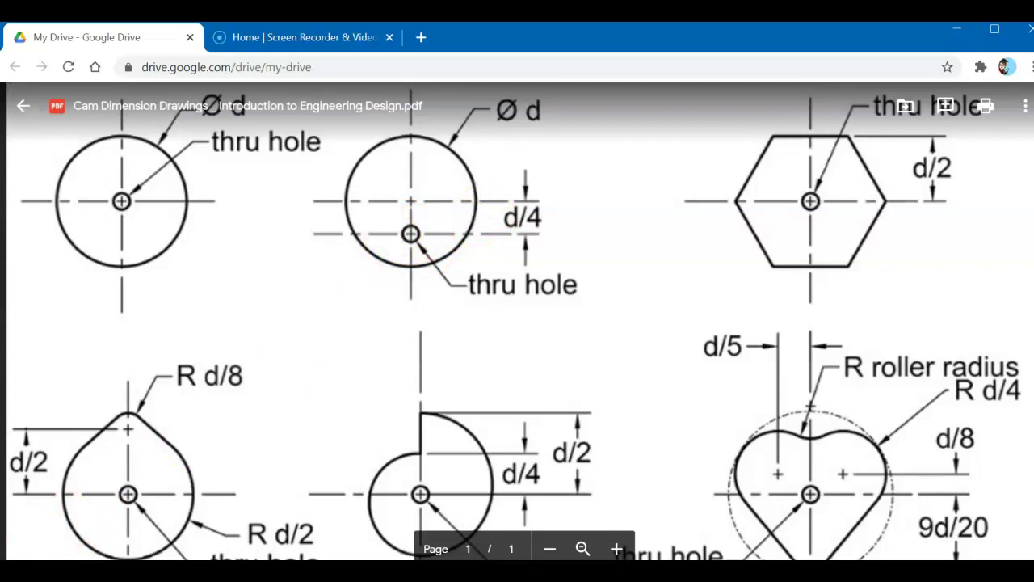
pyautogui.hotkey('alt', 'Tab')
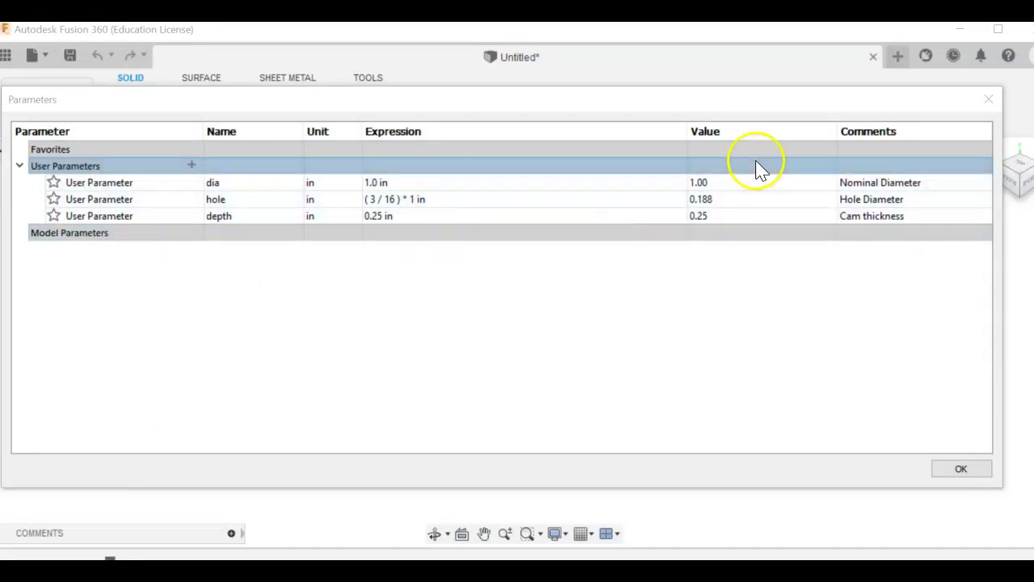
# Step: Close the Parameters dialog, keep the design open after the close prompt, and start Create Sketch
pyautogui.click(989, 99)
pyautogui.click(873, 57)
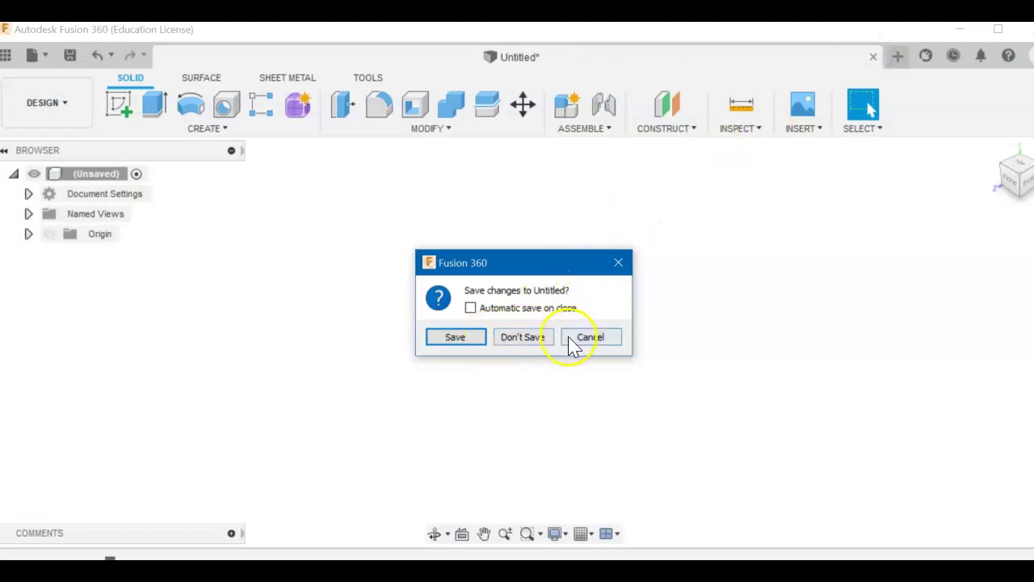
pyautogui.click(593, 338)
pyautogui.click(120, 107)
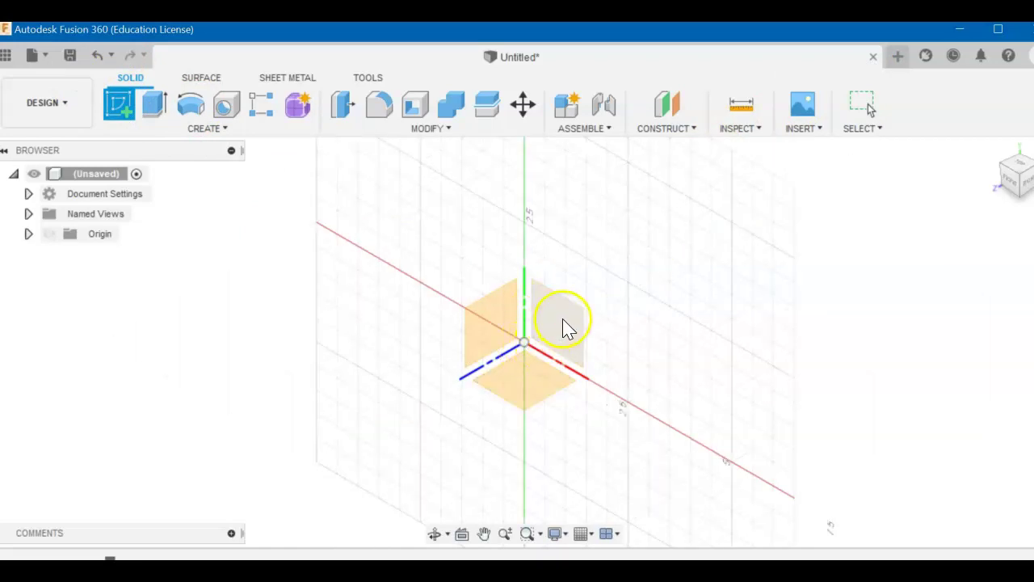
# Step: On the front plane, draw a center-diameter circle at the origin with diameter 'dia'
pyautogui.click(566, 320)
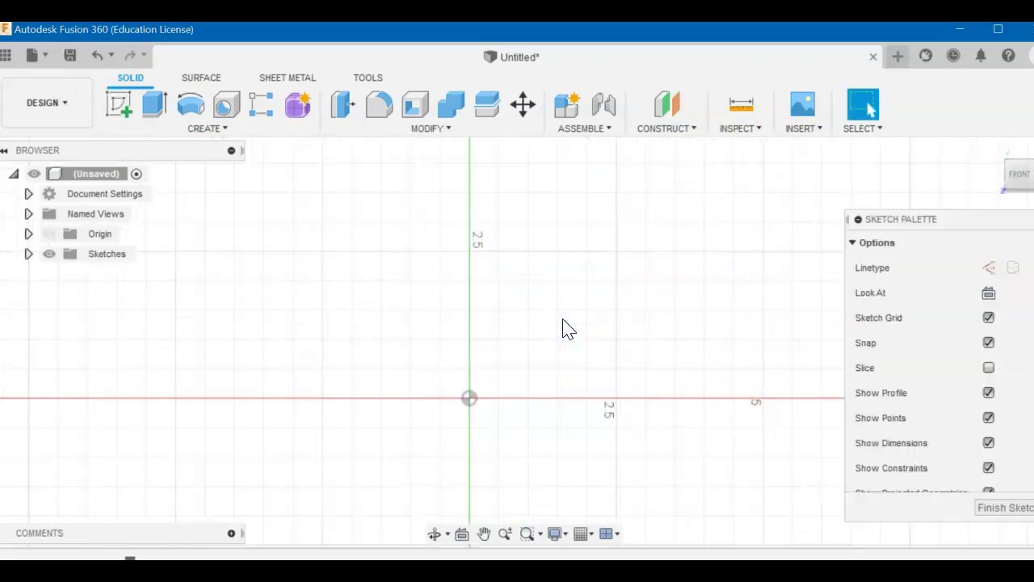
pyautogui.click(192, 104)
pyautogui.click(468, 398)
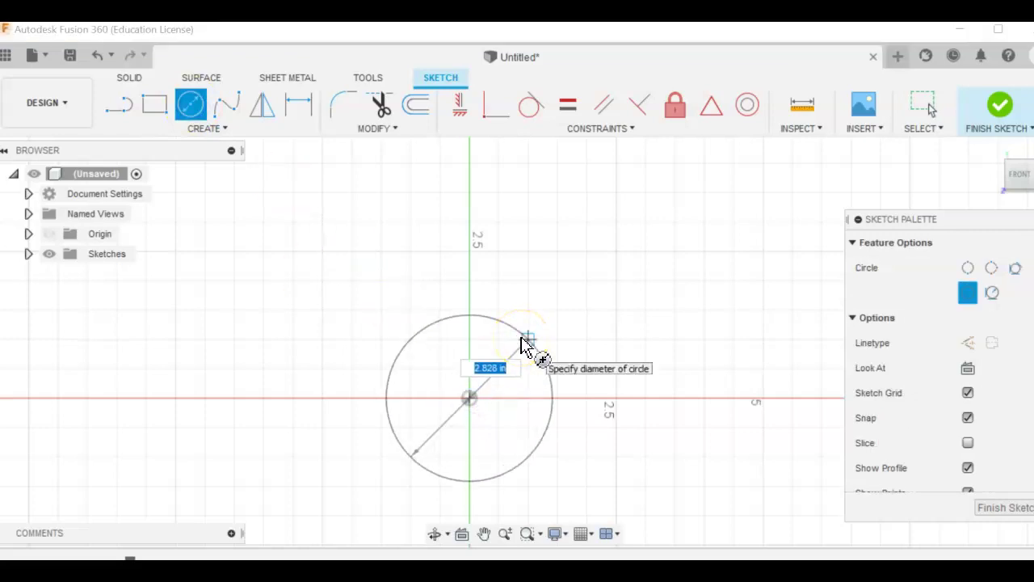
pyautogui.write('dia')
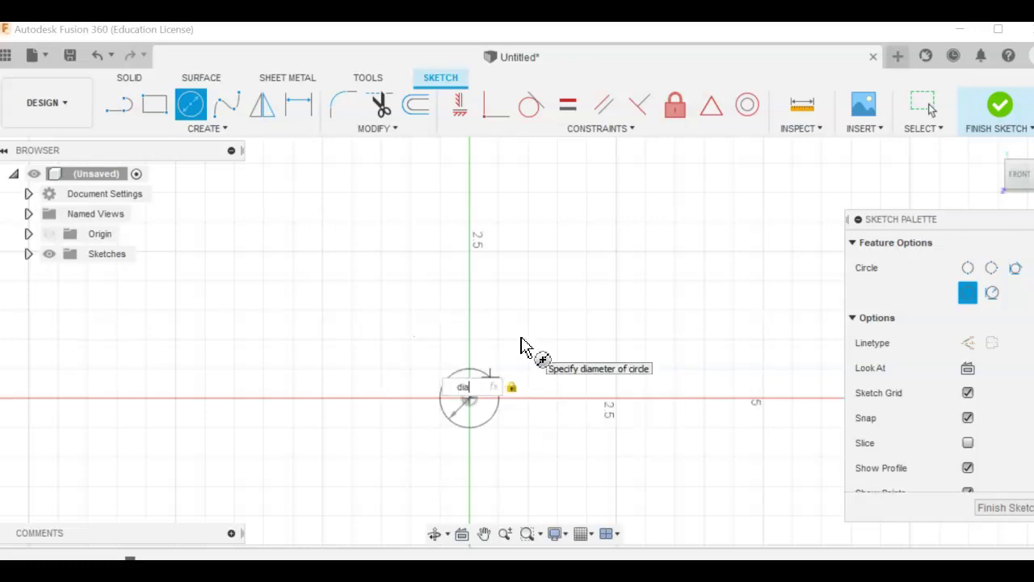
pyautogui.press('Return')
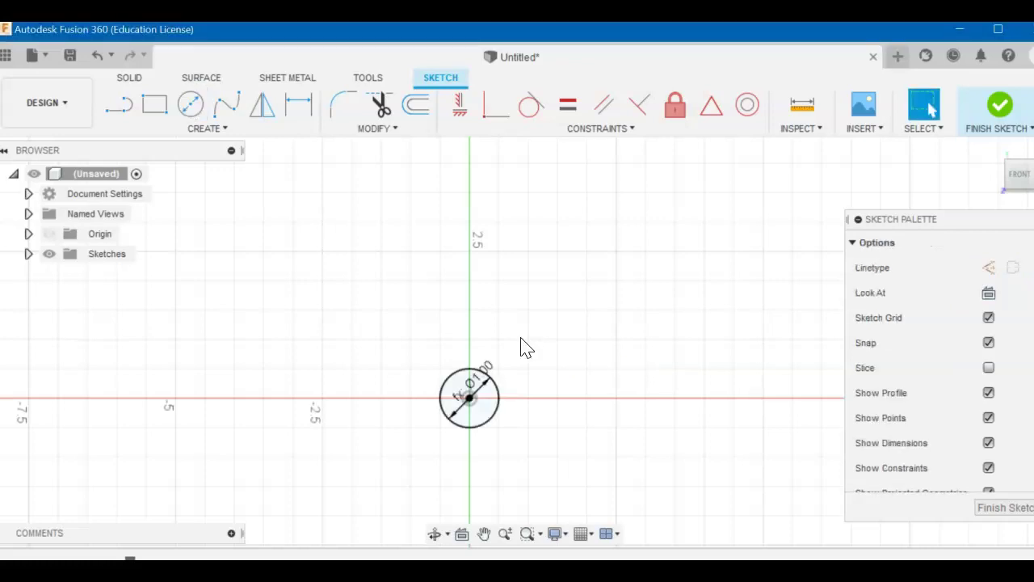
pyautogui.scroll(5, 521, 346)
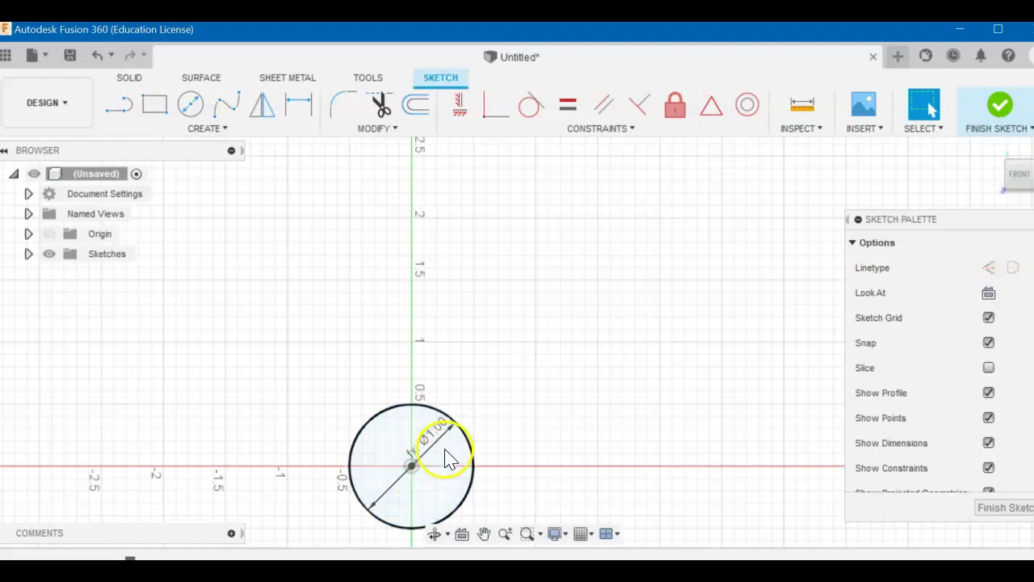
pyautogui.scroll(4, 436, 455)
pyautogui.scroll(2, 437, 454)
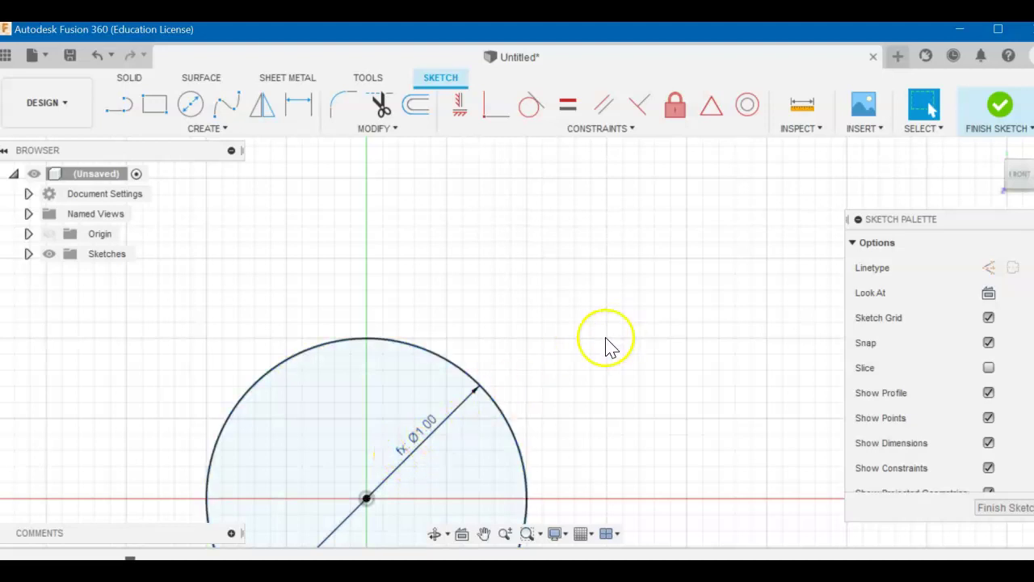
pyautogui.scroll(-5, 423, 396)
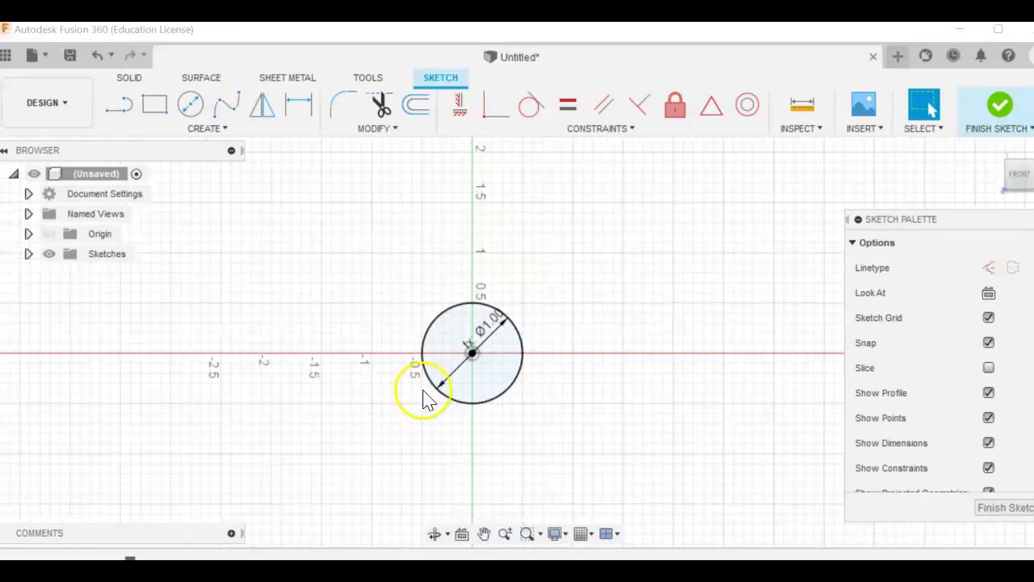
# Step: Draw a vertical line down from the circle centre with length dia/4
pyautogui.scroll(3, 423, 396)
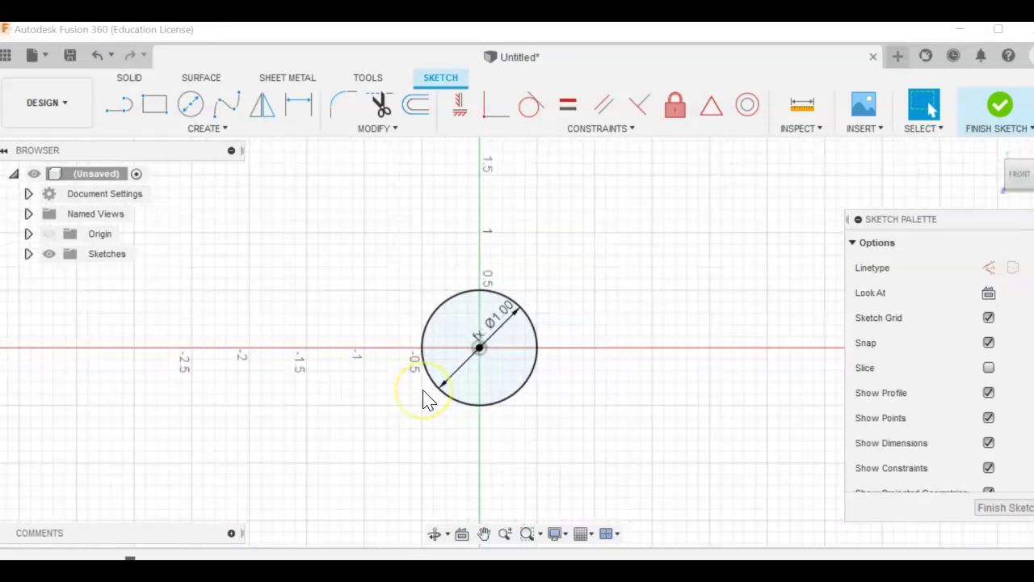
pyautogui.click(120, 107)
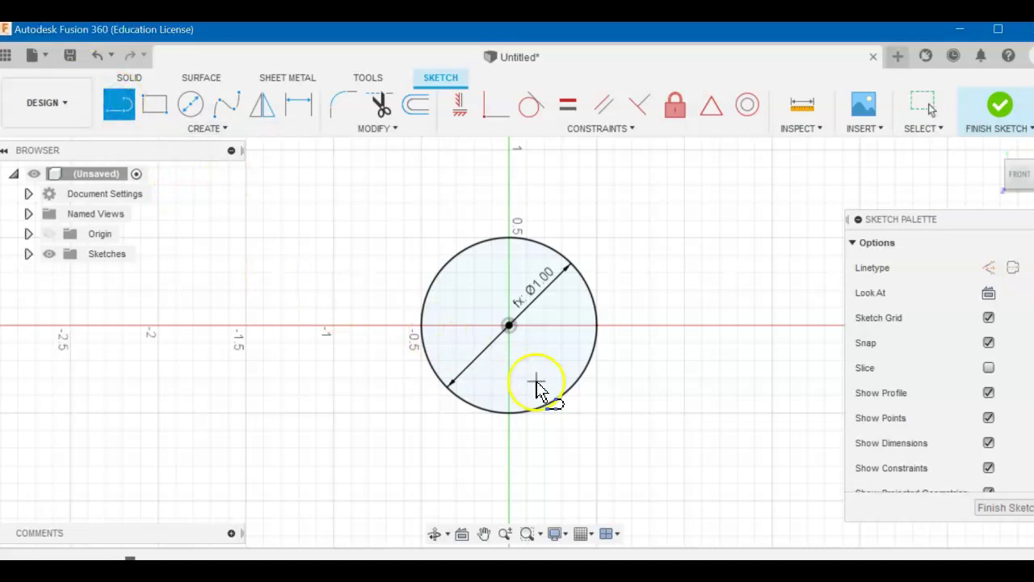
pyautogui.scroll(3, 513, 330)
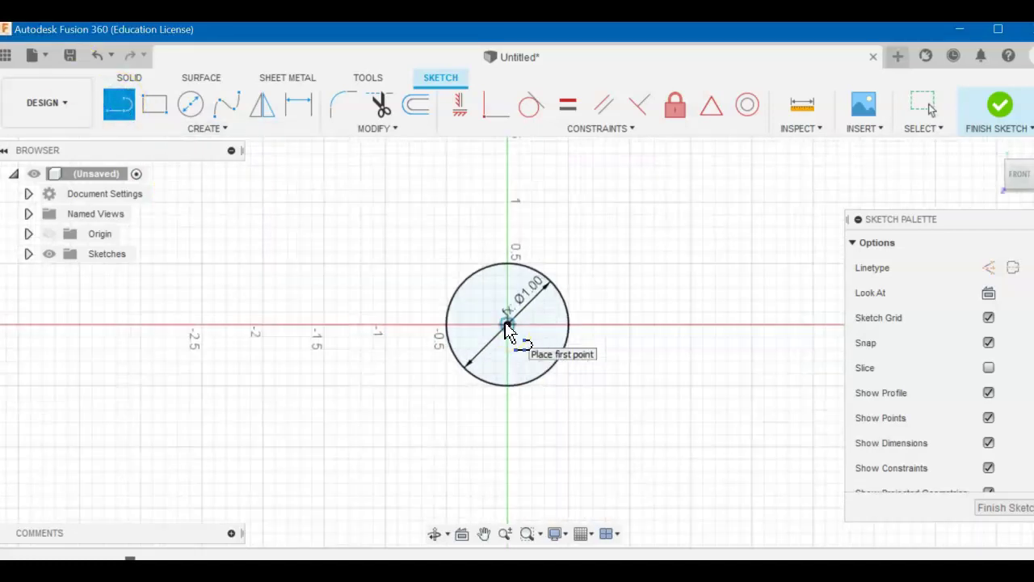
pyautogui.scroll(1, 509, 330)
pyautogui.click(512, 327)
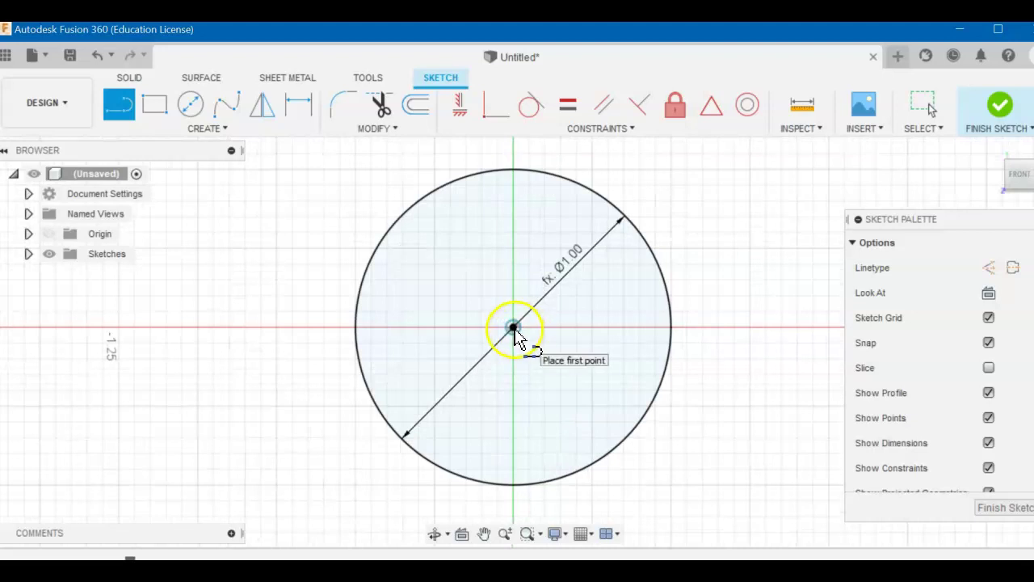
pyautogui.click(513, 327)
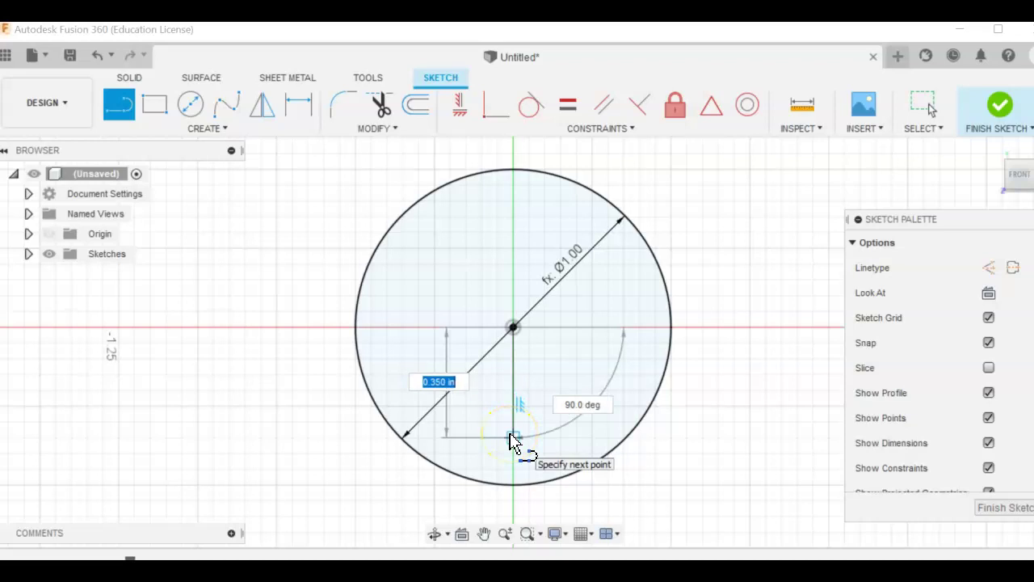
pyautogui.write('dia')
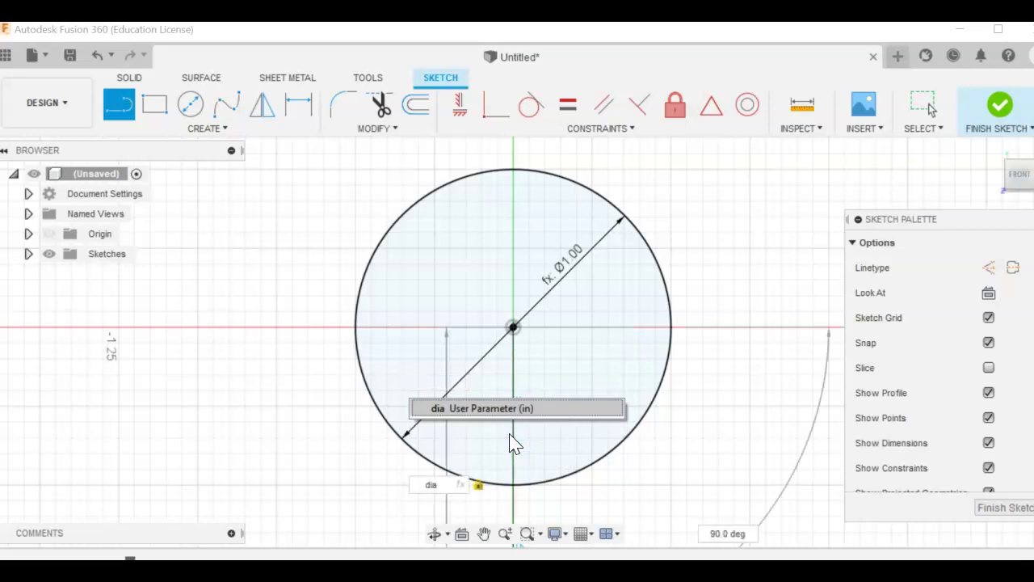
pyautogui.write('/4')
pyautogui.press('Tab')
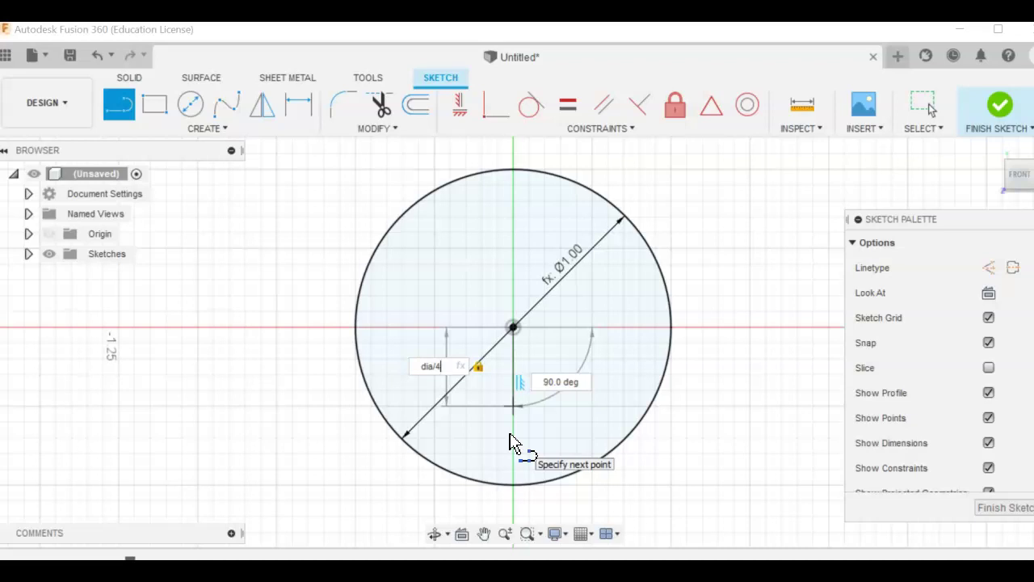
pyautogui.press('Return')
pyautogui.press('Escape')
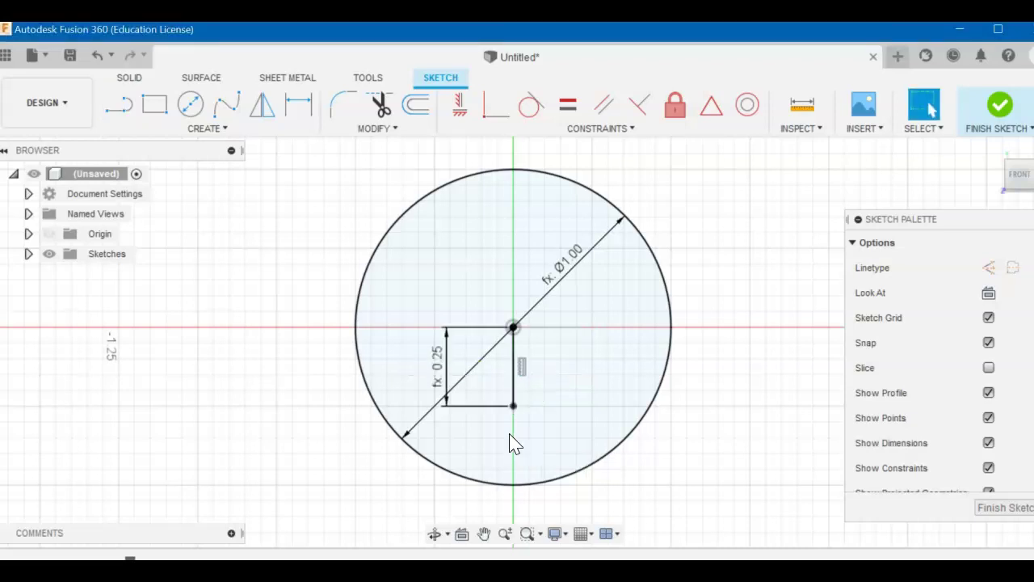
# Step: Select the circle and its diameter dimension to check them, then clear the selection
pyautogui.click(513, 326)
pyautogui.click(571, 260)
pyautogui.press('Escape')
# Step: Draw a center-diameter circle at the line's lower endpoint with diameter 'hole' (Ø0.188)
pyautogui.click(190, 106)
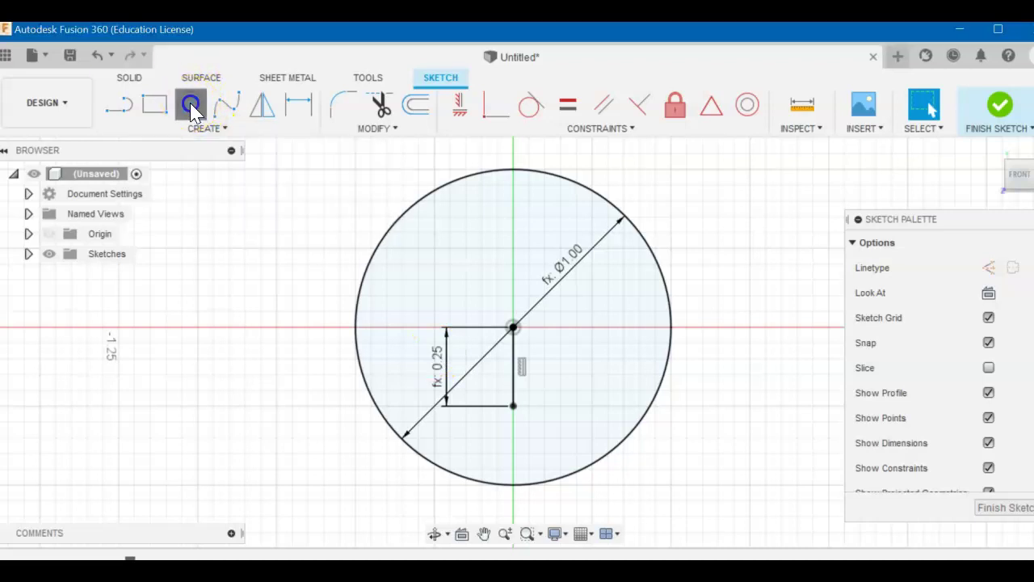
pyautogui.click(513, 407)
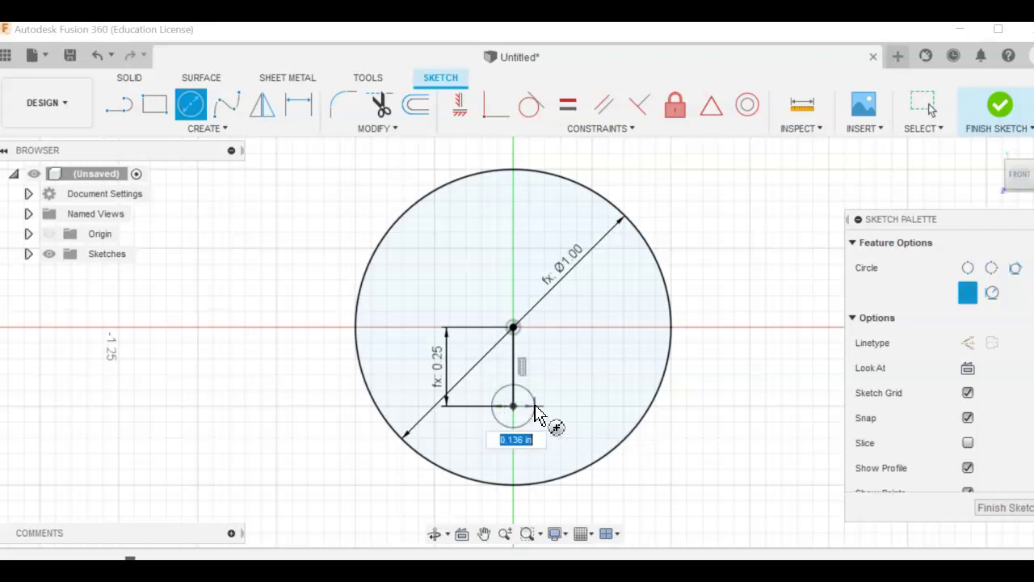
pyautogui.write('hole')
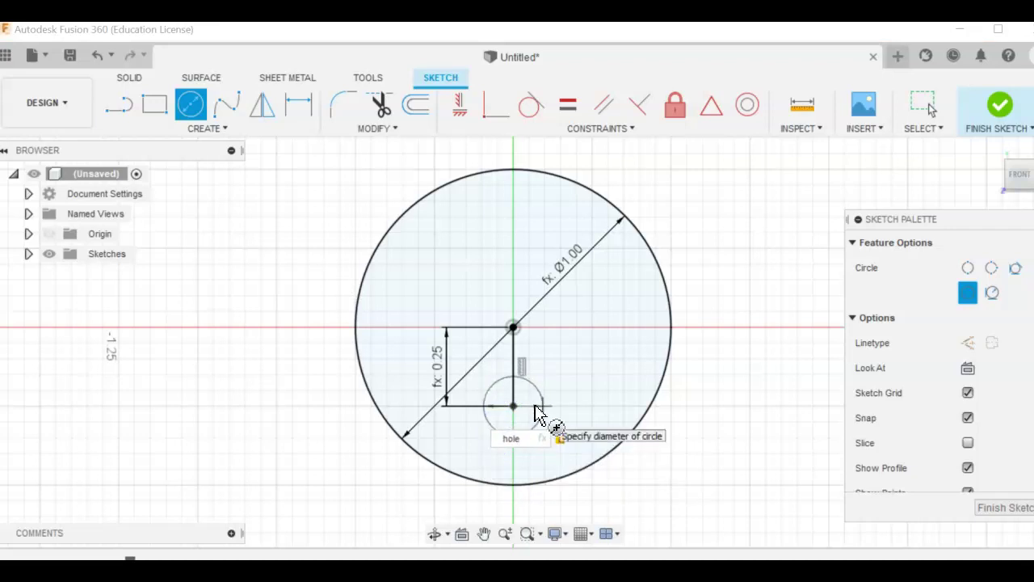
pyautogui.press('Return')
pyautogui.press('Escape')
pyautogui.click(606, 384)
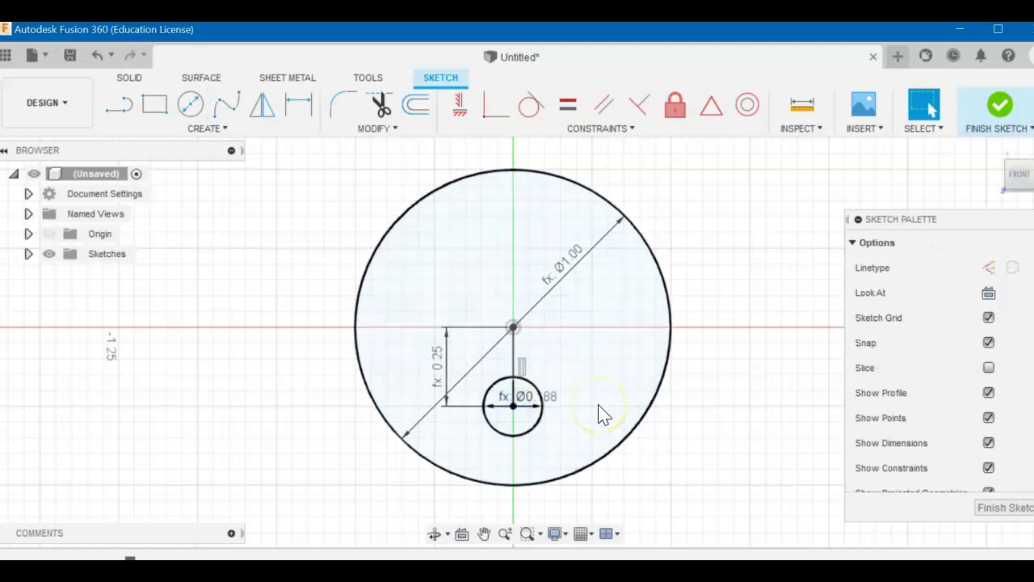
pyautogui.click(484, 418)
pyautogui.click(44, 515)
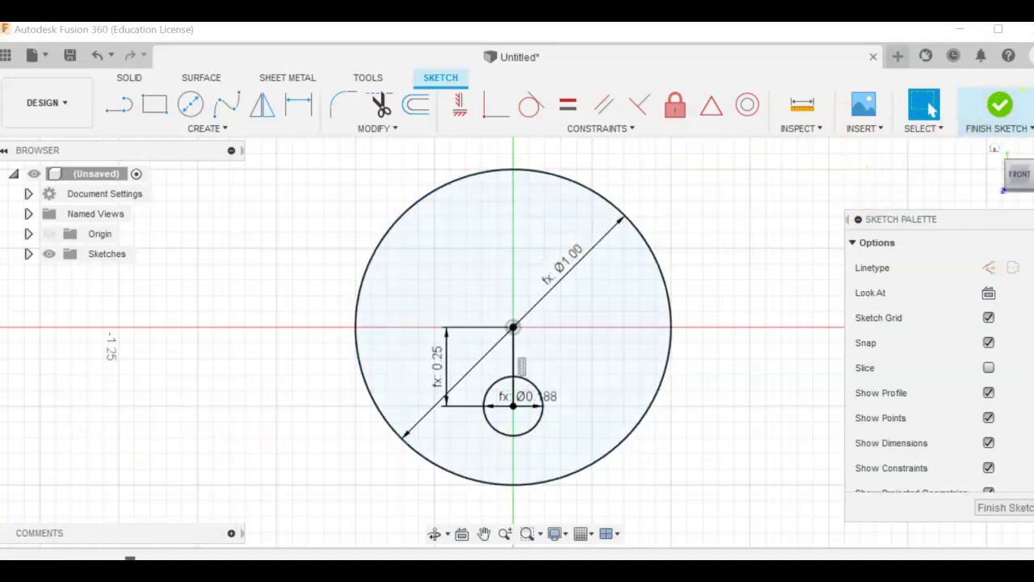
# Step: Finish the sketch and select the disc profile around the hole for extrusion
pyautogui.click(1000, 105)
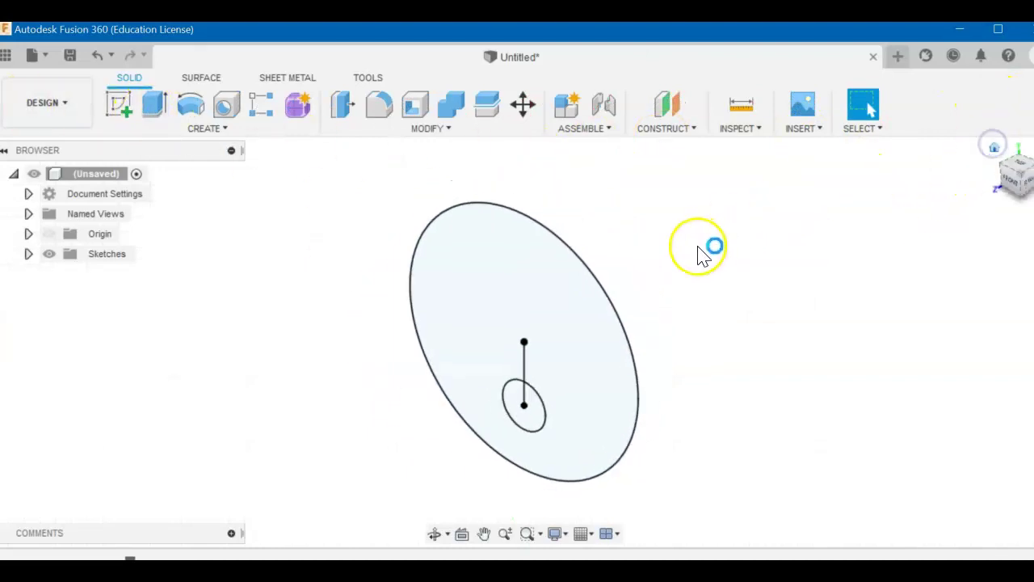
pyautogui.click(155, 113)
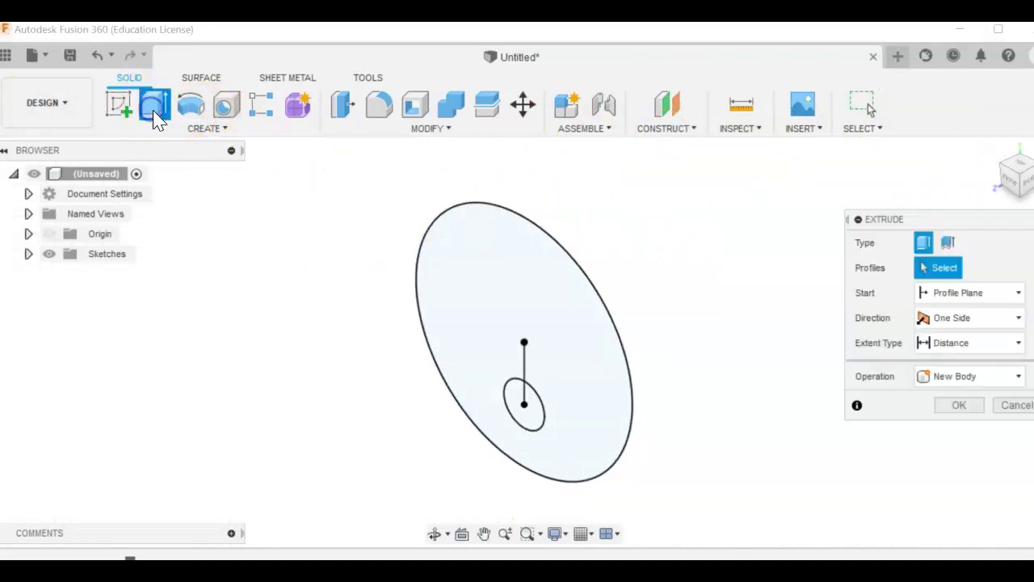
pyautogui.click(484, 257)
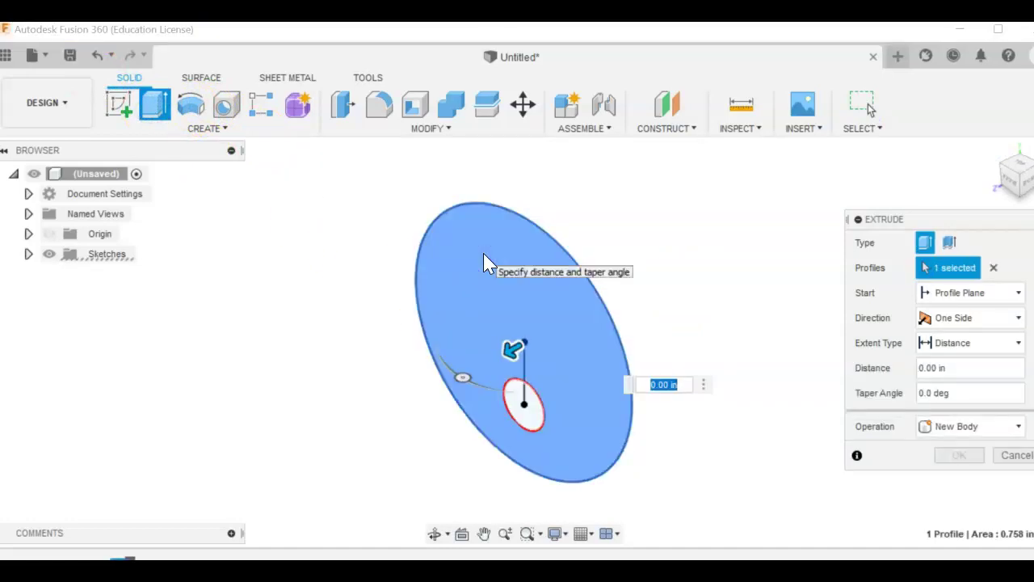
# Step: Extrude the disc as a new body, with the distance set to the 'depth' parameter
pyautogui.write('thickness')
pyautogui.moveTo(511, 353); pyautogui.dragTo(469, 372)
pyautogui.write('thickne')
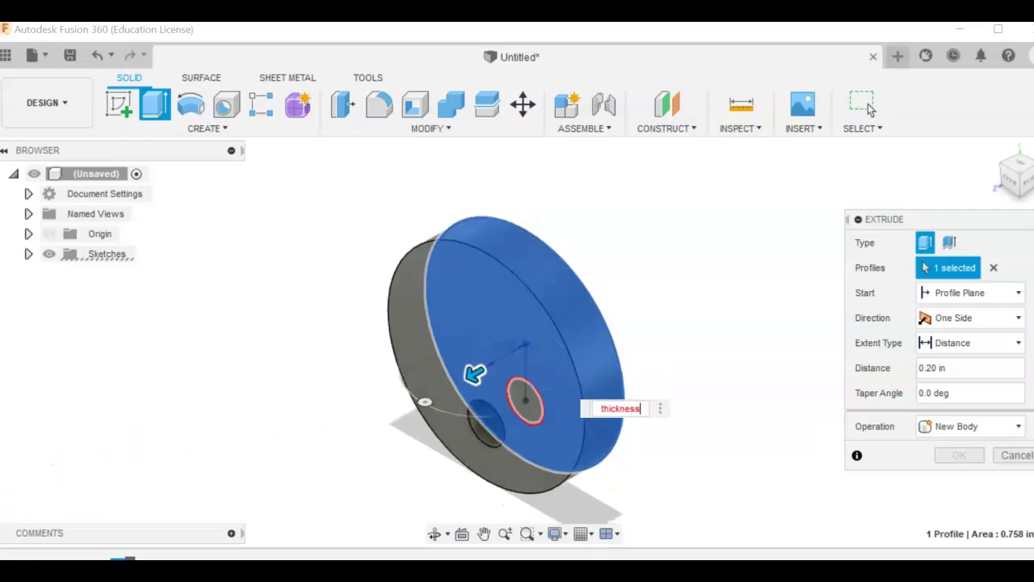
pyautogui.click(679, 390)
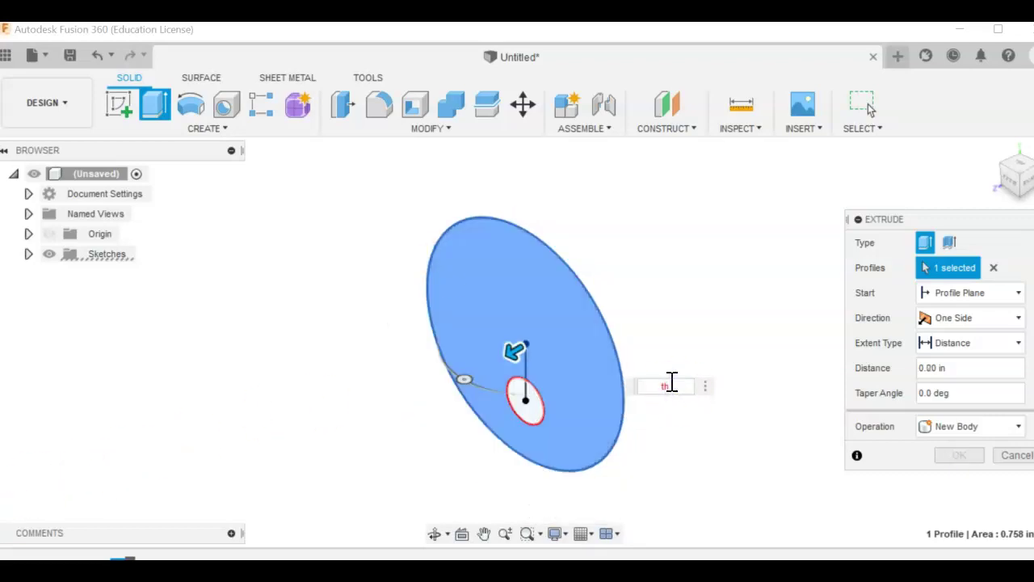
pyautogui.write('depth')
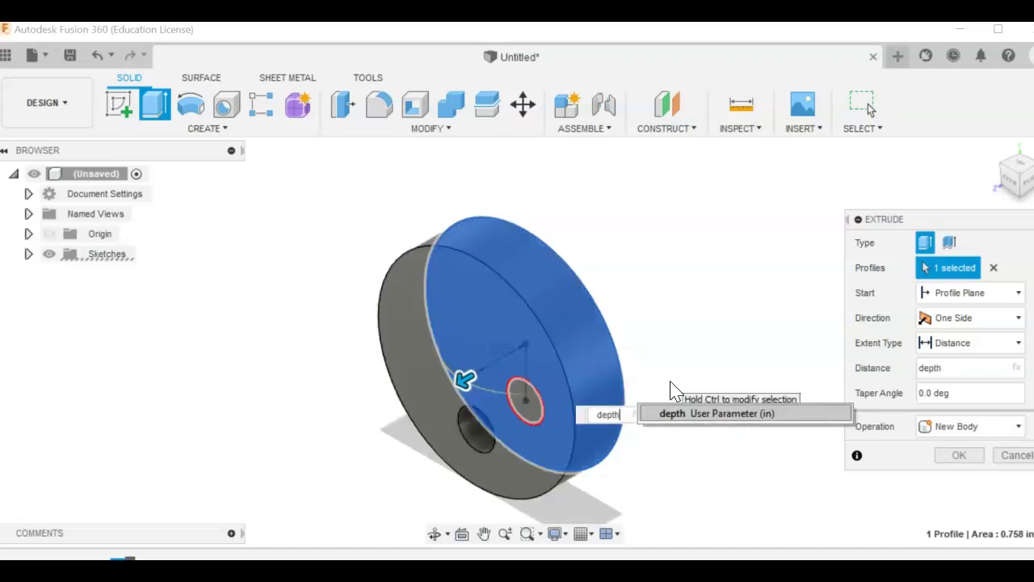
pyautogui.click(677, 413)
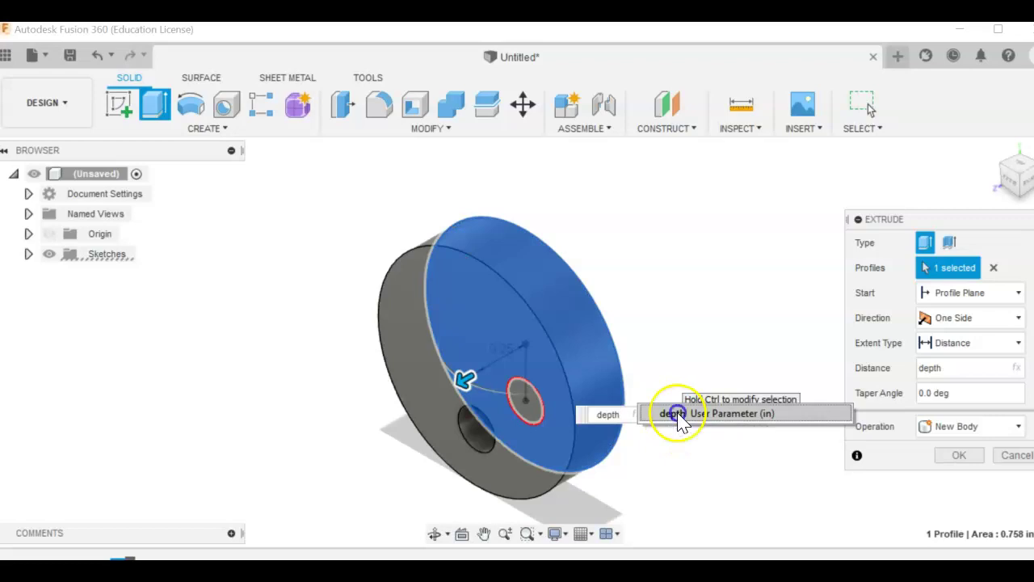
pyautogui.click(995, 152)
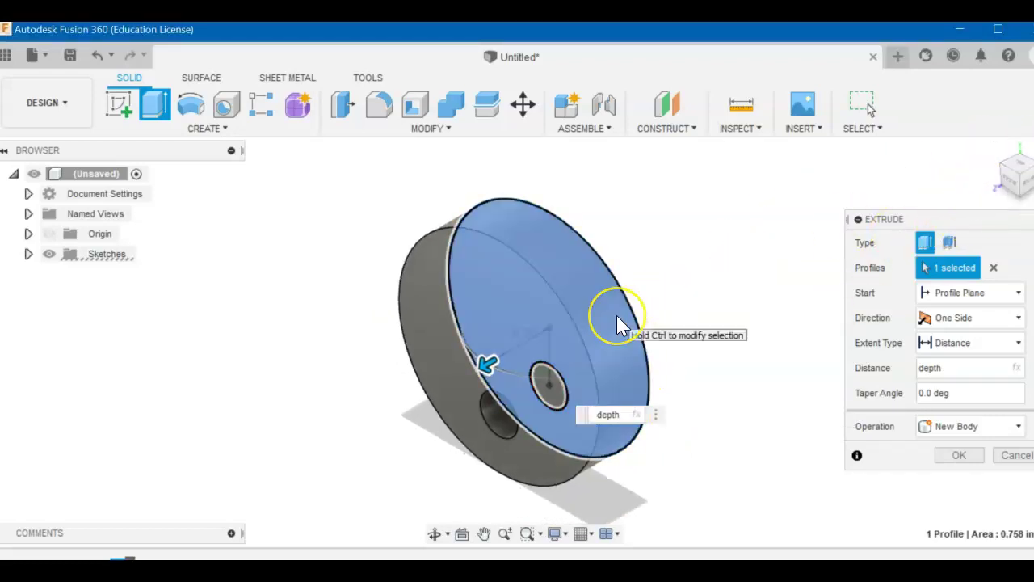
pyautogui.press('Return')
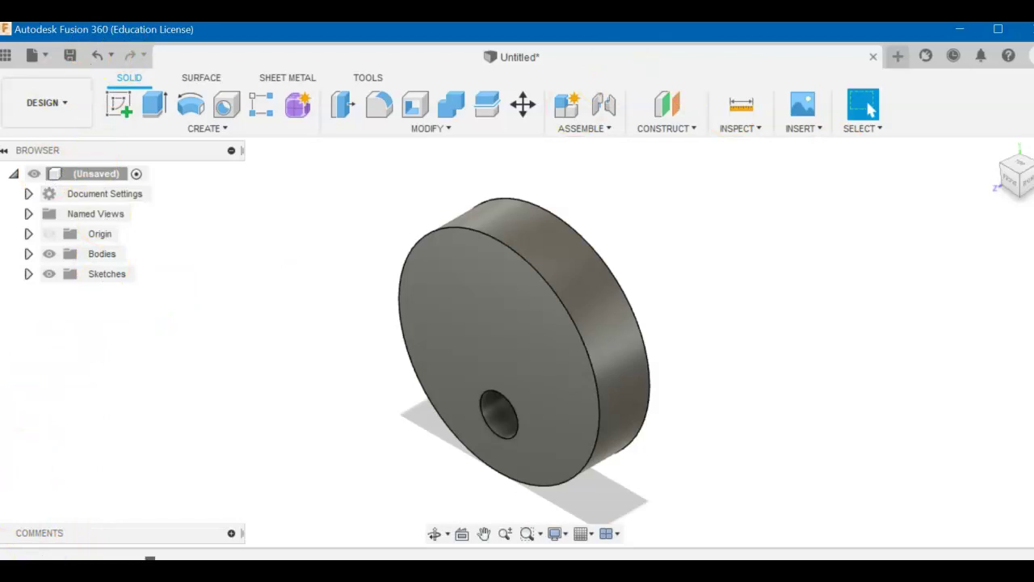
# Step: Save the Untitled design as 'Cam 1' (v0) in the Automata Toy project
pyautogui.click(42, 49)
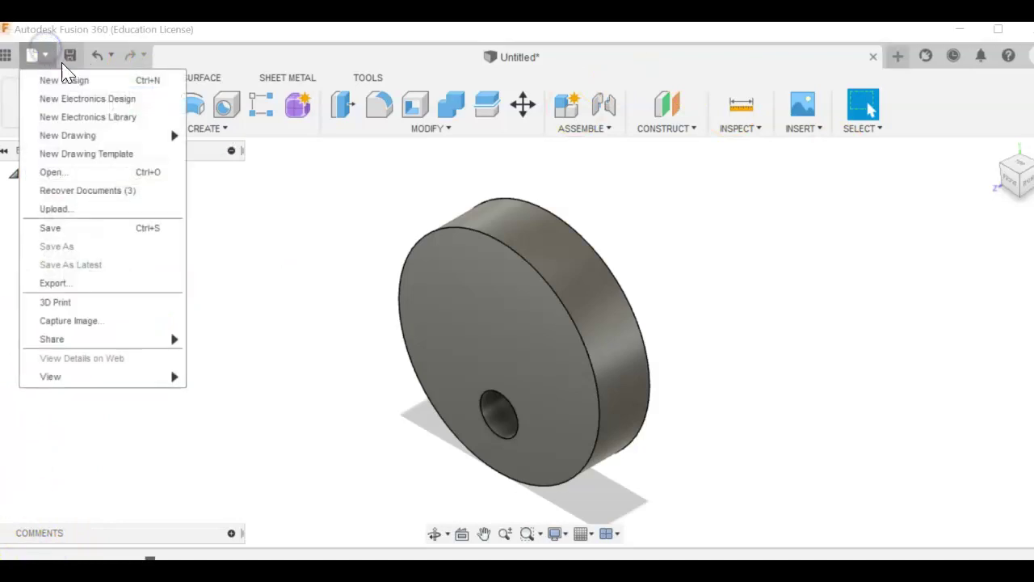
pyautogui.click(83, 228)
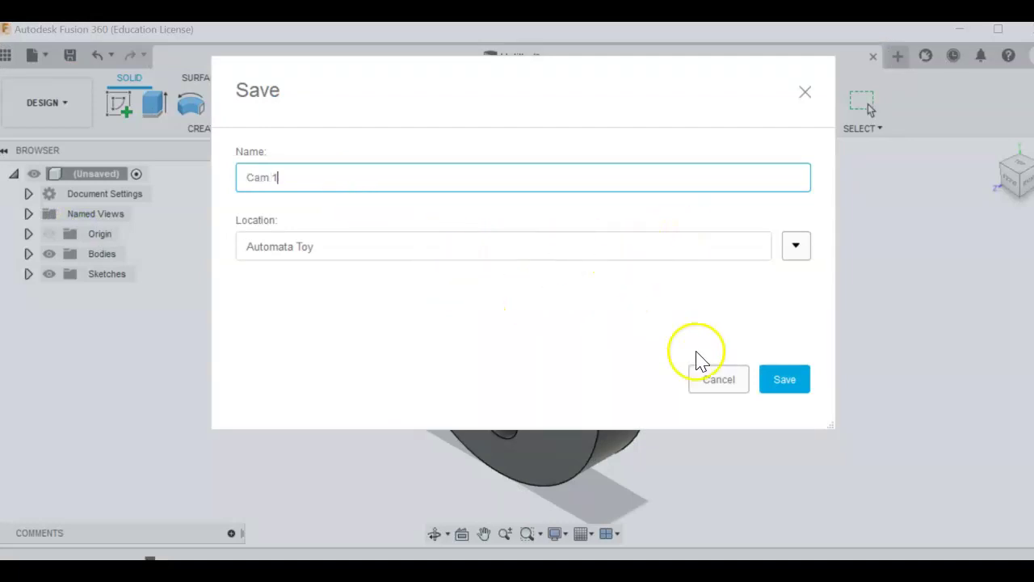
pyautogui.click(788, 380)
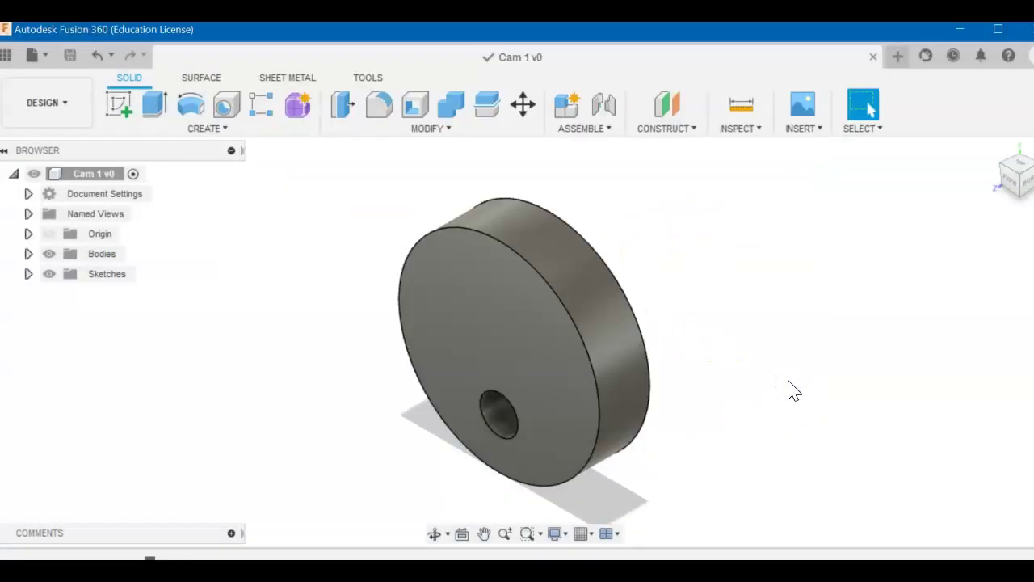